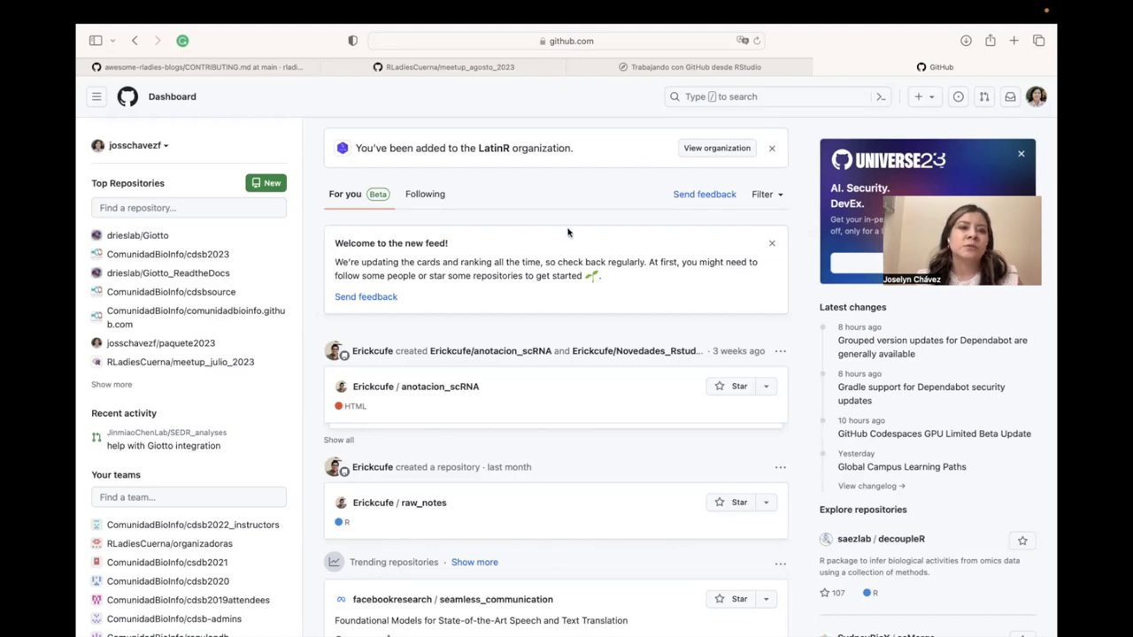
- Open the account's own list of repositories and start creating a new repository from there
left_click(1035, 97)
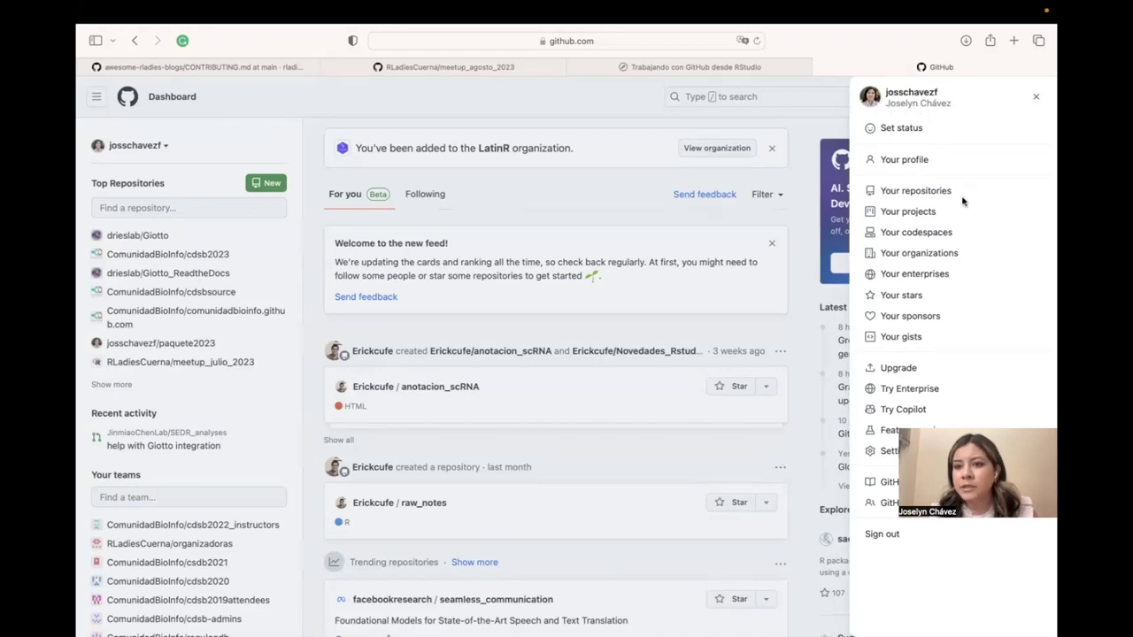
left_click(912, 191)
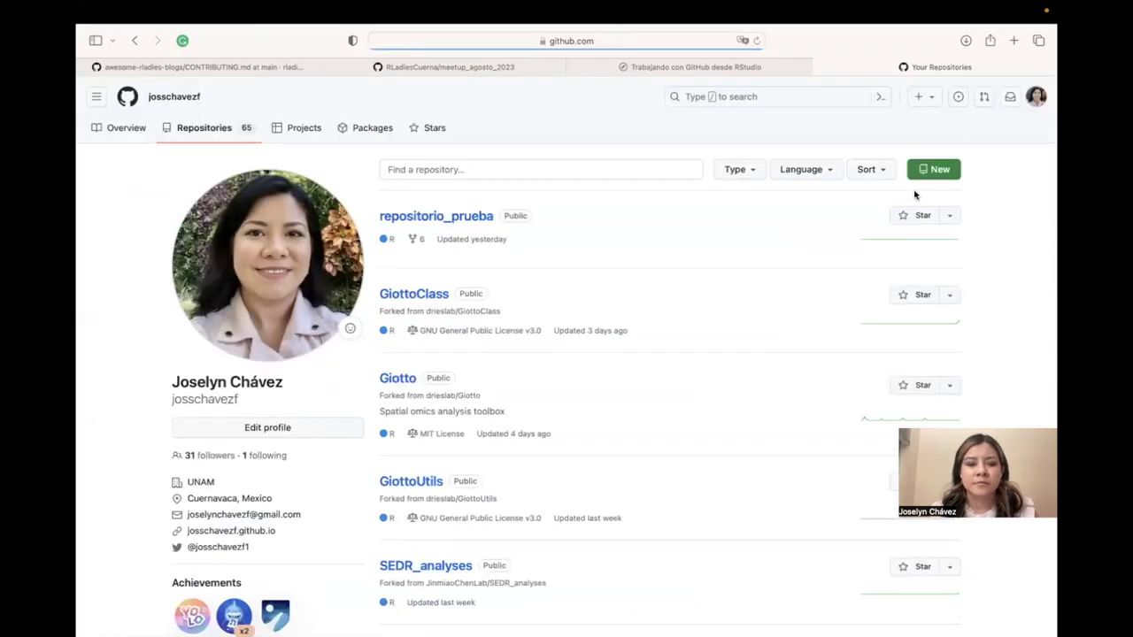
scroll(559, 328, "down", 5)
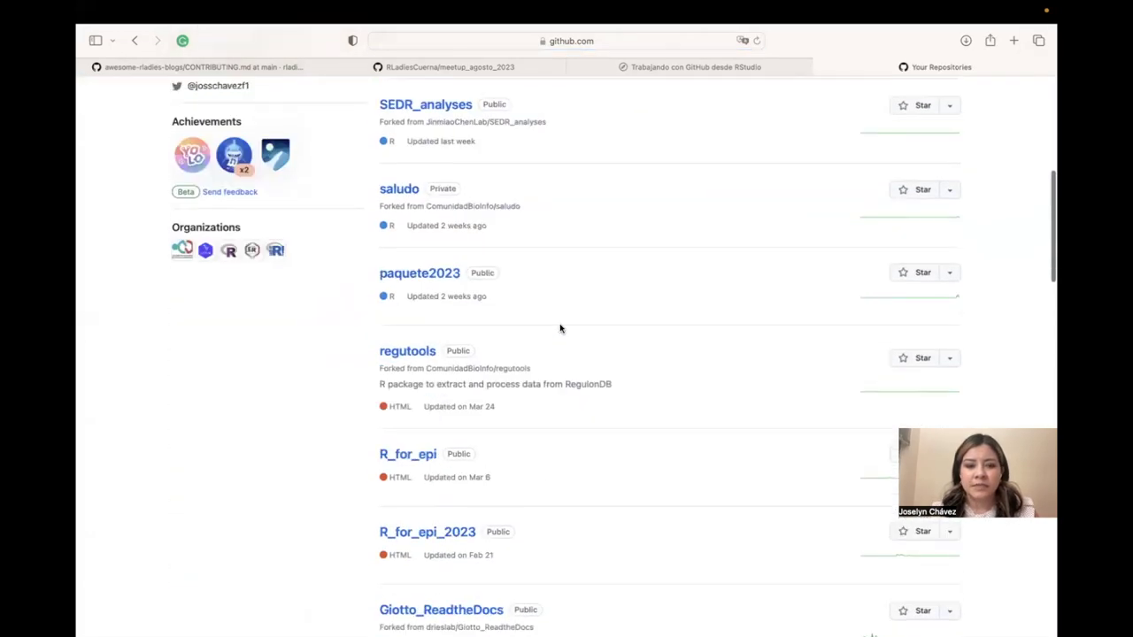
scroll(559, 329, "up", 5)
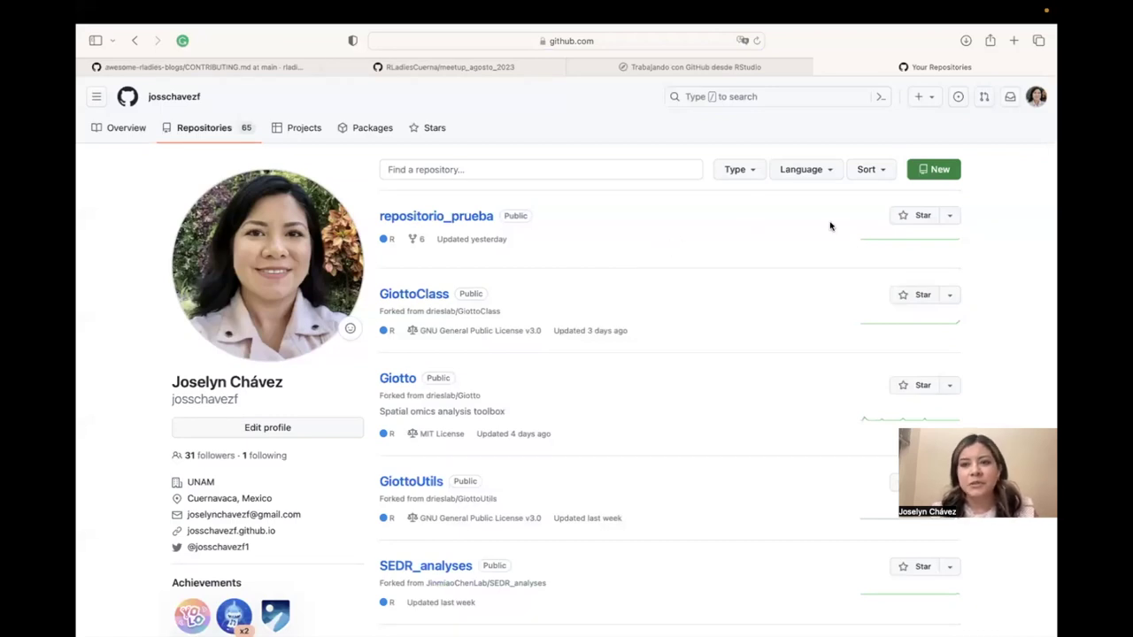
left_click(932, 171)
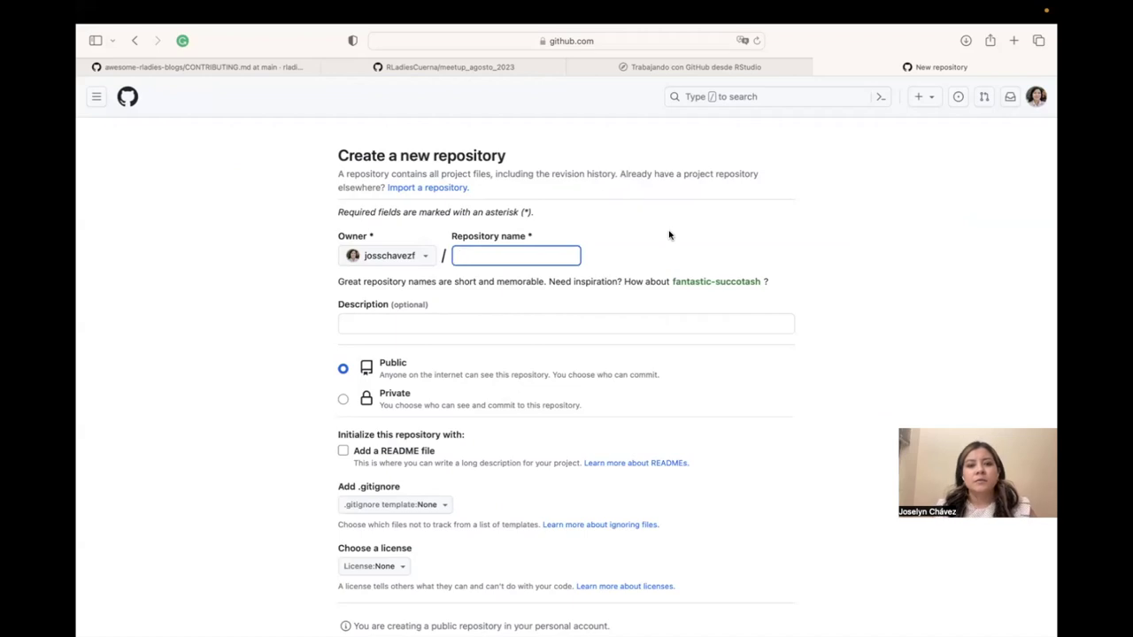
- Name the new repository mi_primer_repositorio
type("m")
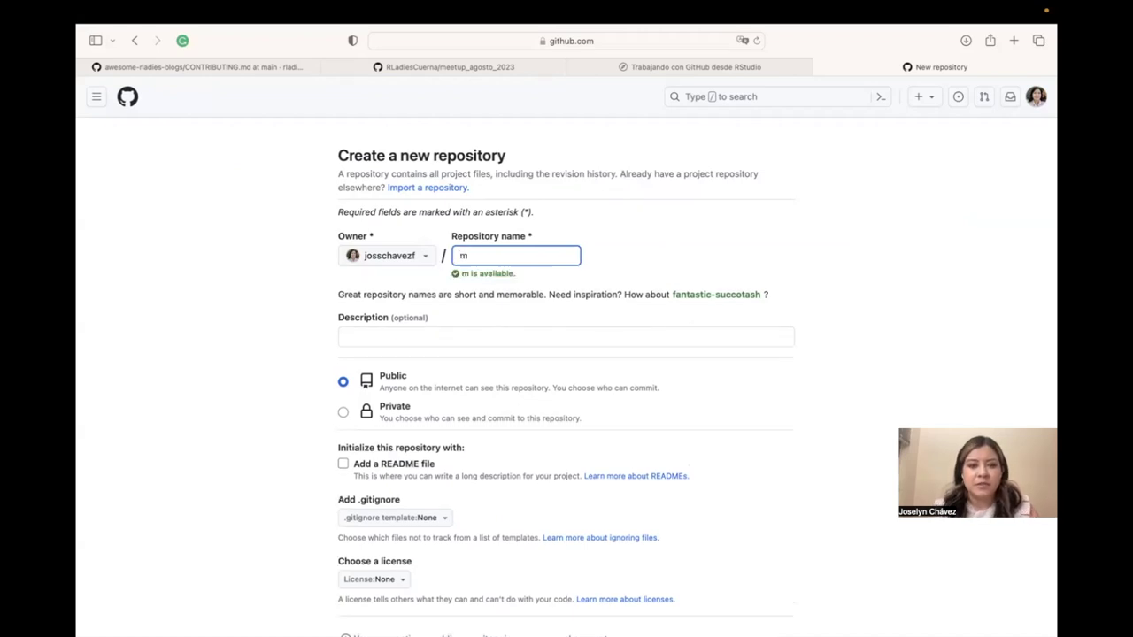
type("i_prese")
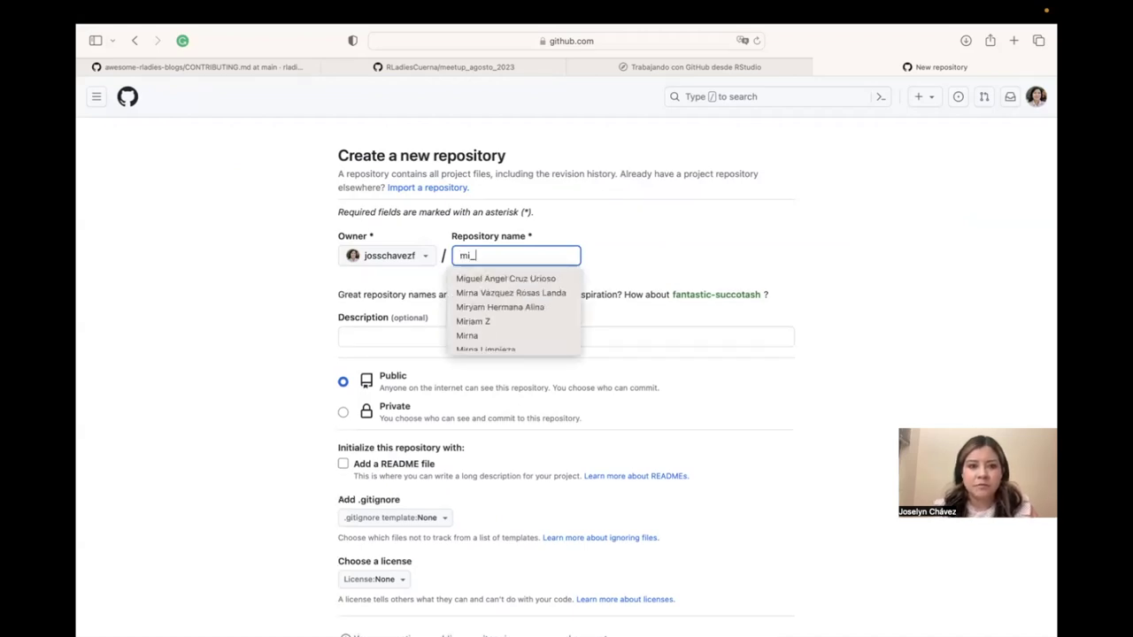
key("BackSpace")
key("BackSpace")
key("BackSpace")
type("ime")
key("BackSpace")
key("BackSpace")
type("mer_repositorio")
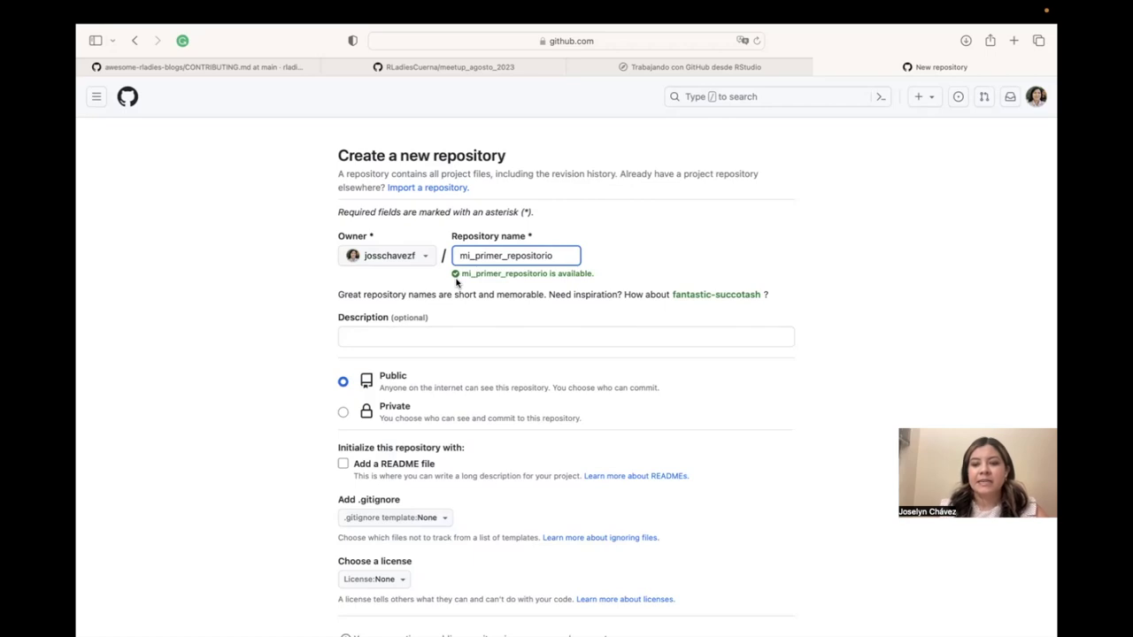
double_click(510, 257)
left_click(625, 262)
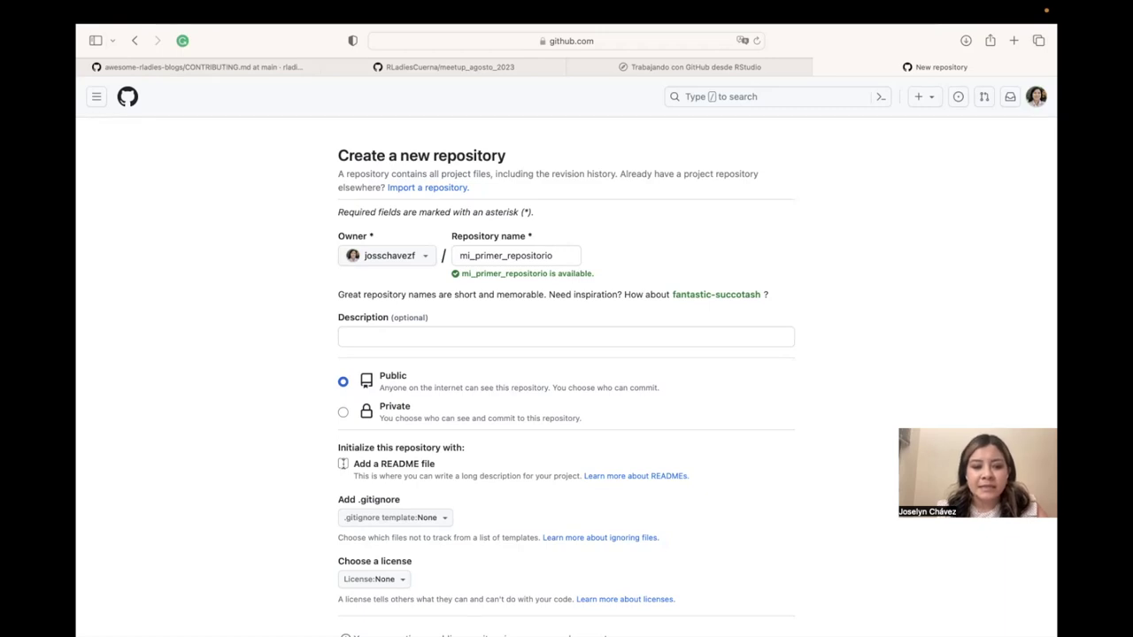
- Include a README file in the new public repository and create it
left_click(342, 464)
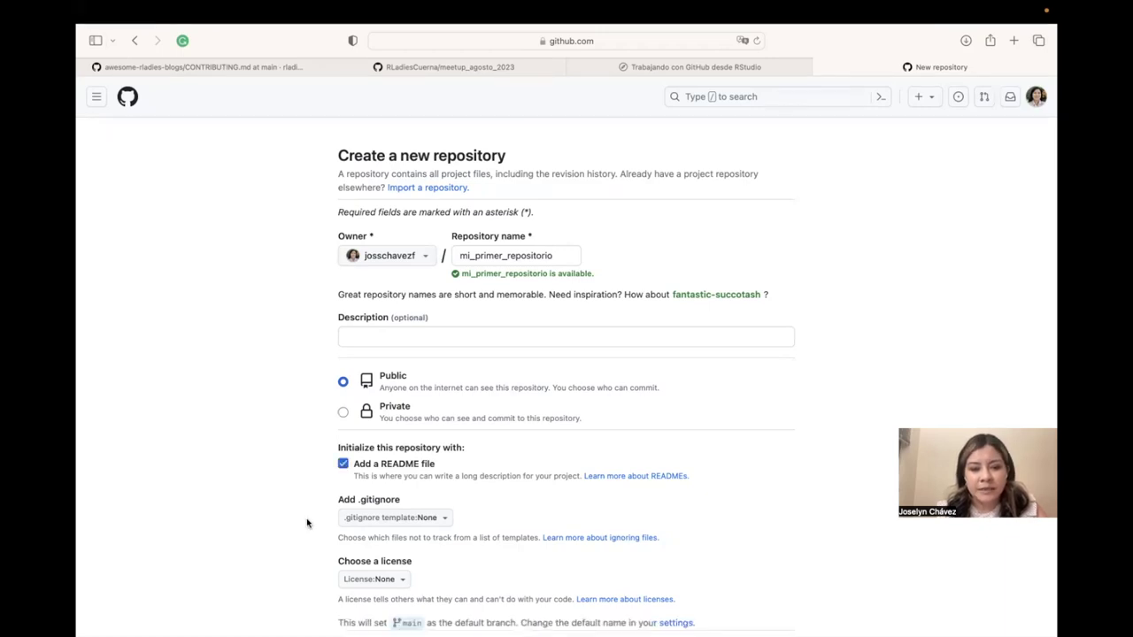
scroll(306, 523, "down", 3)
scroll(307, 523, "down", 1)
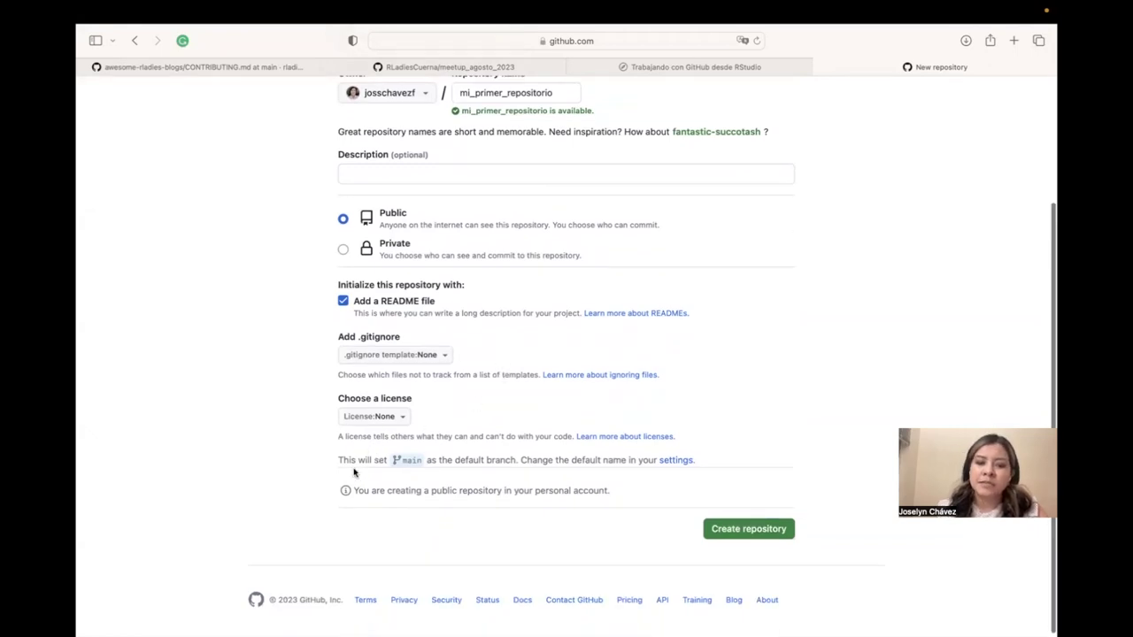
left_click(745, 531)
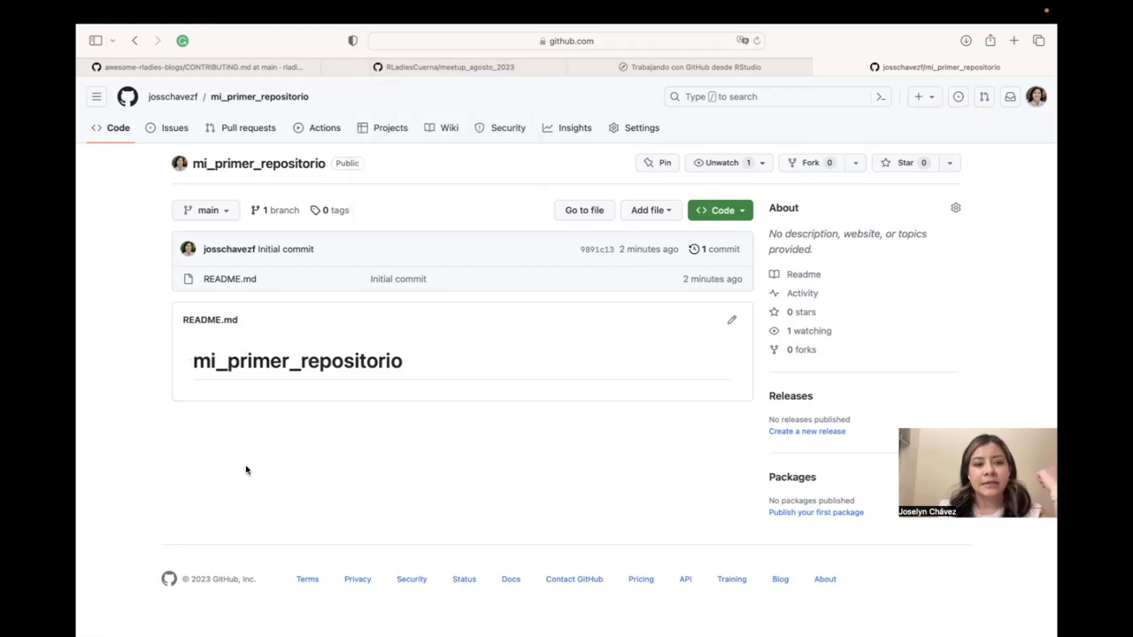
- Examine the README of the RLadiesCuerna/meetup_agosto_2023 repository, from the introduction through the materials and software requirements
left_click(401, 69)
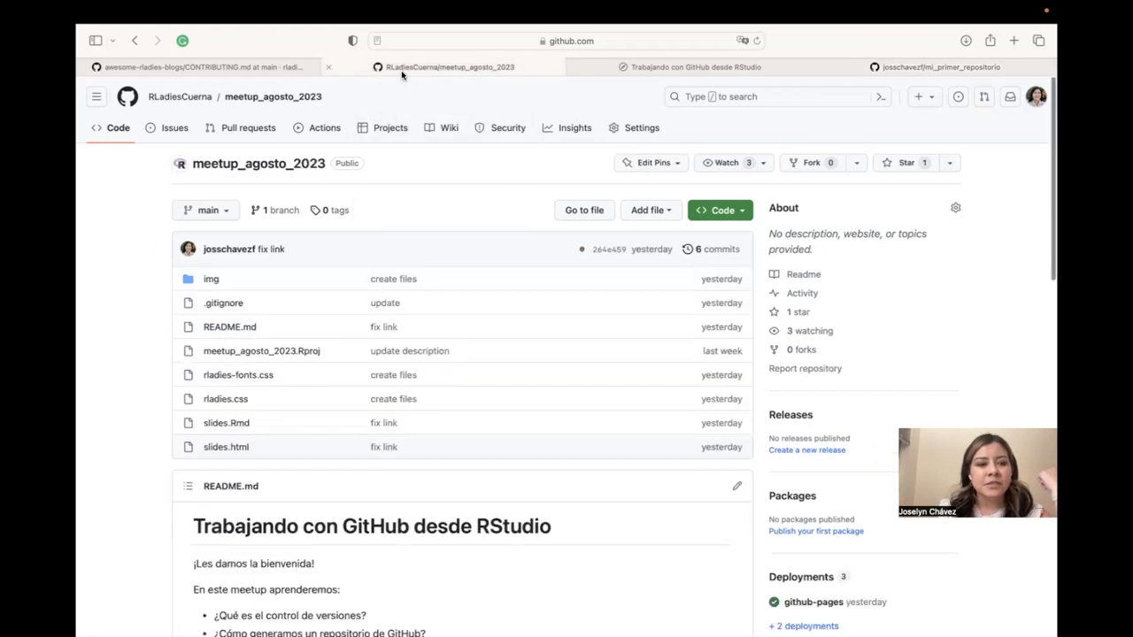
scroll(84, 480, "down", 5)
scroll(123, 493, "down", 3)
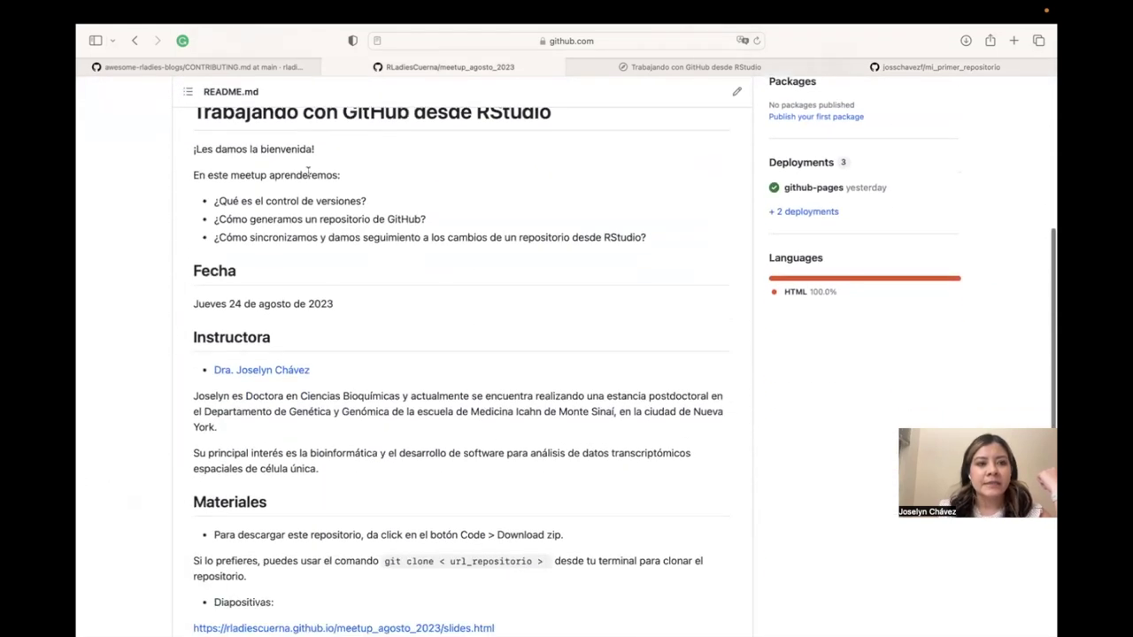
scroll(223, 228, "up", 1)
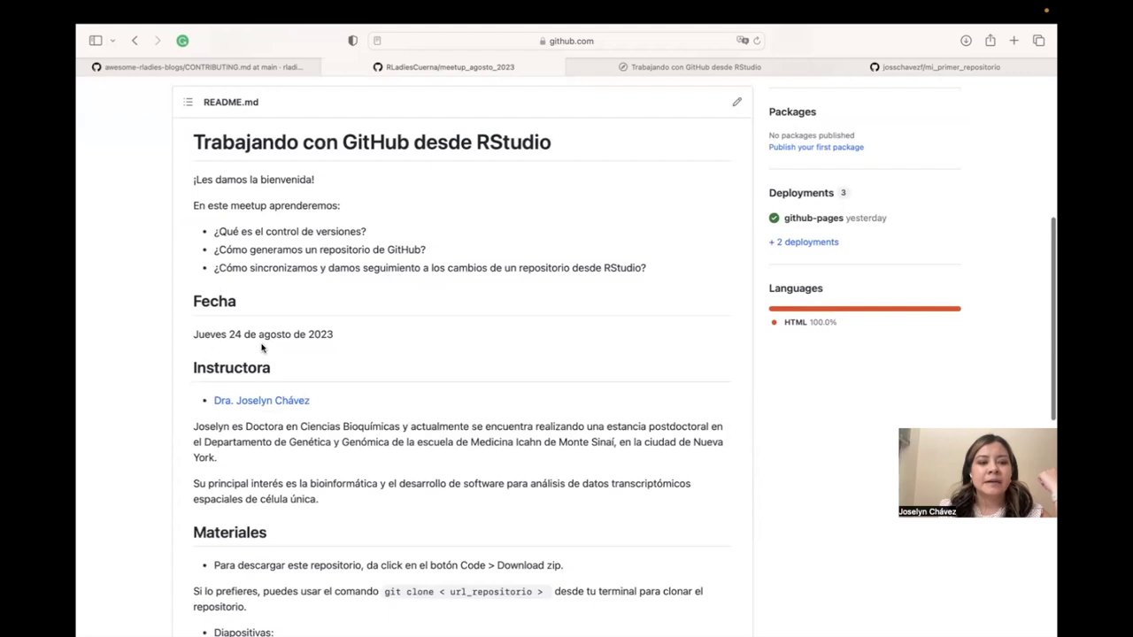
scroll(266, 349, "down", 3)
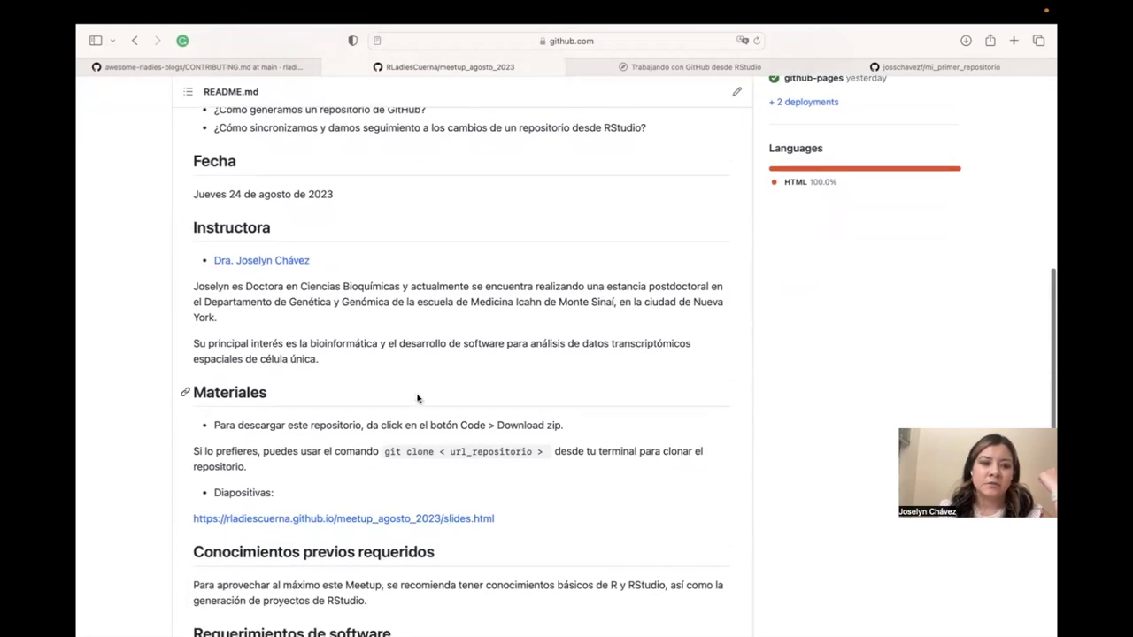
scroll(323, 374, "down", 6)
scroll(324, 374, "down", 3)
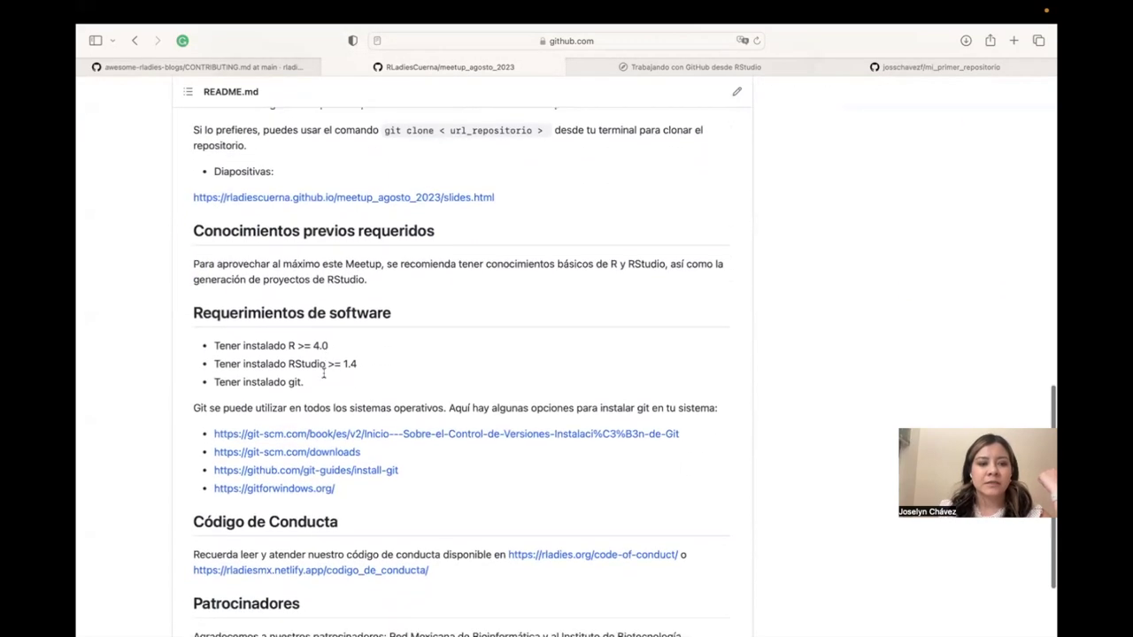
scroll(293, 533, "up", 15)
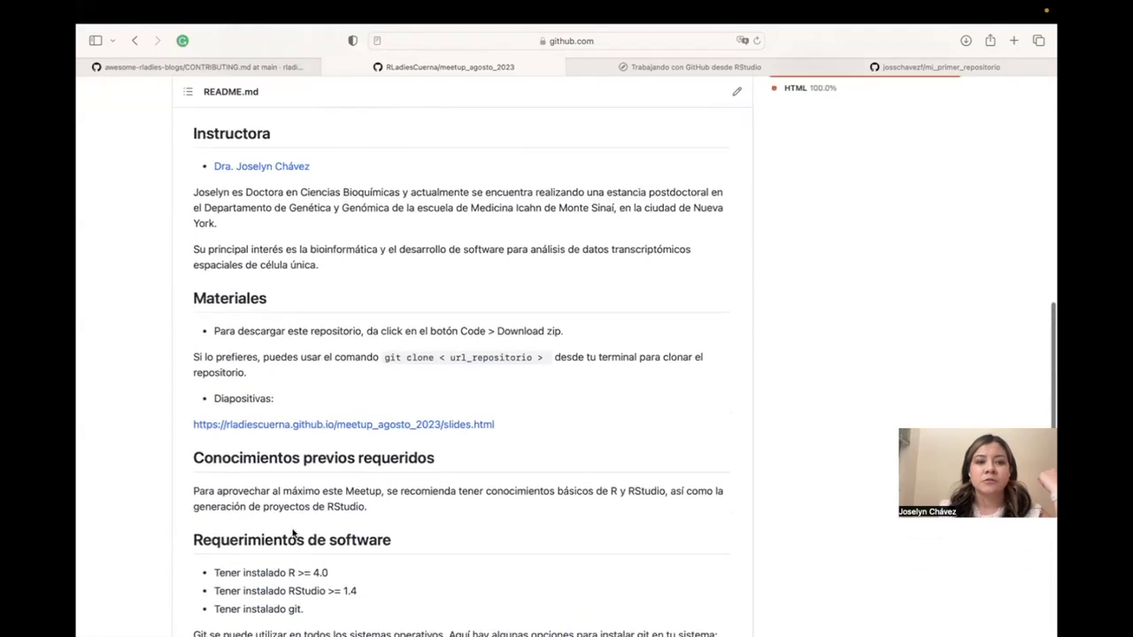
scroll(462, 460, "up", 1)
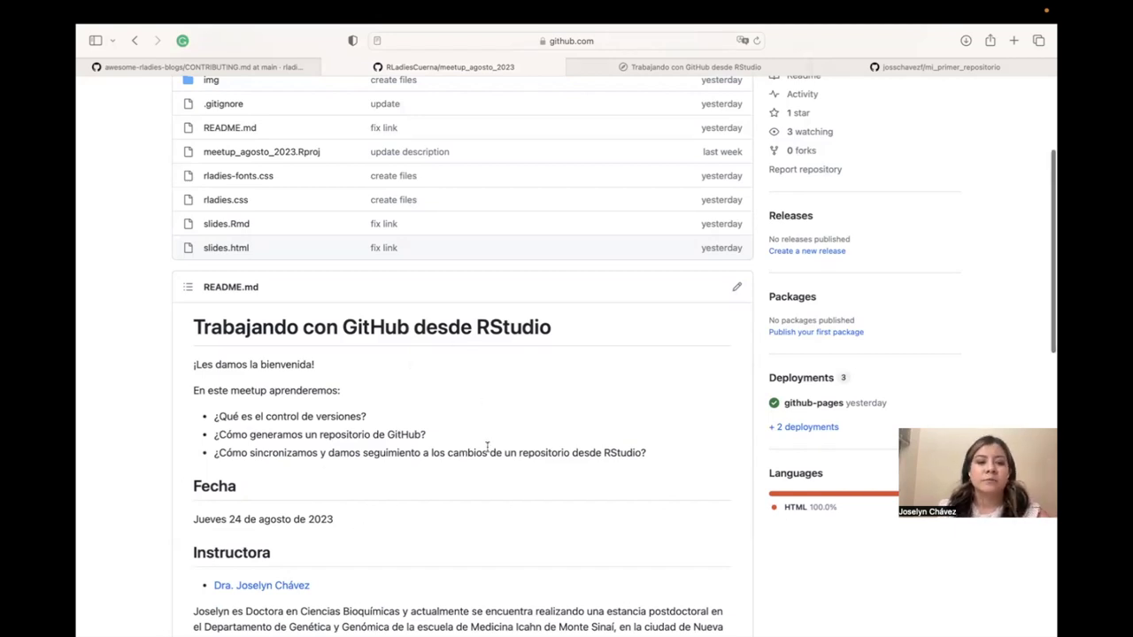
scroll(478, 449, "down", 7)
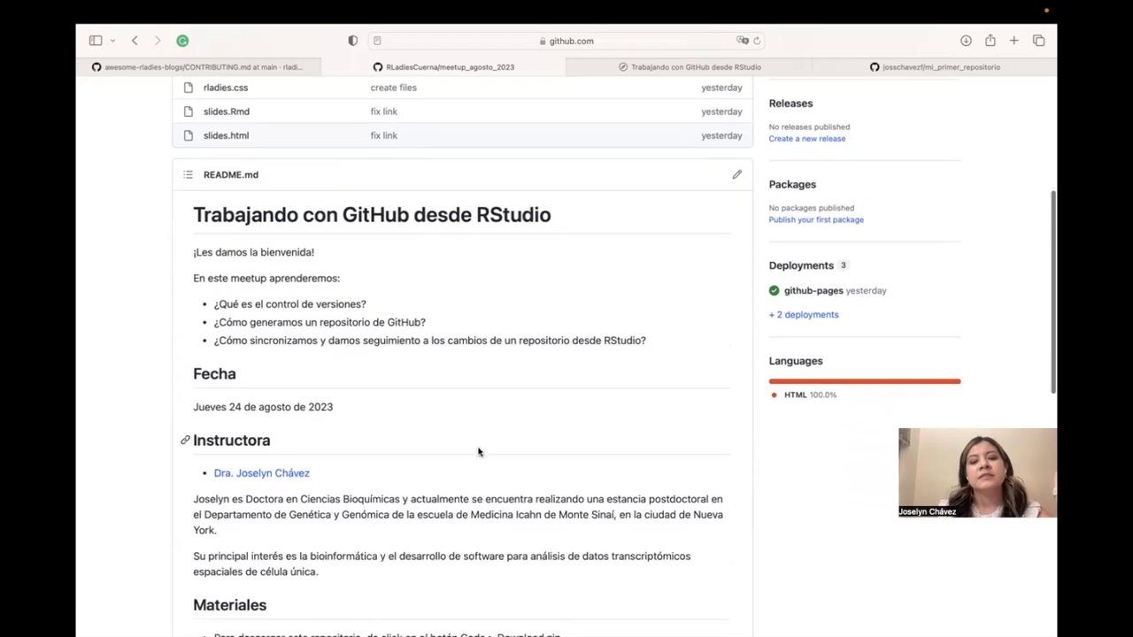
scroll(478, 451, "down", 2)
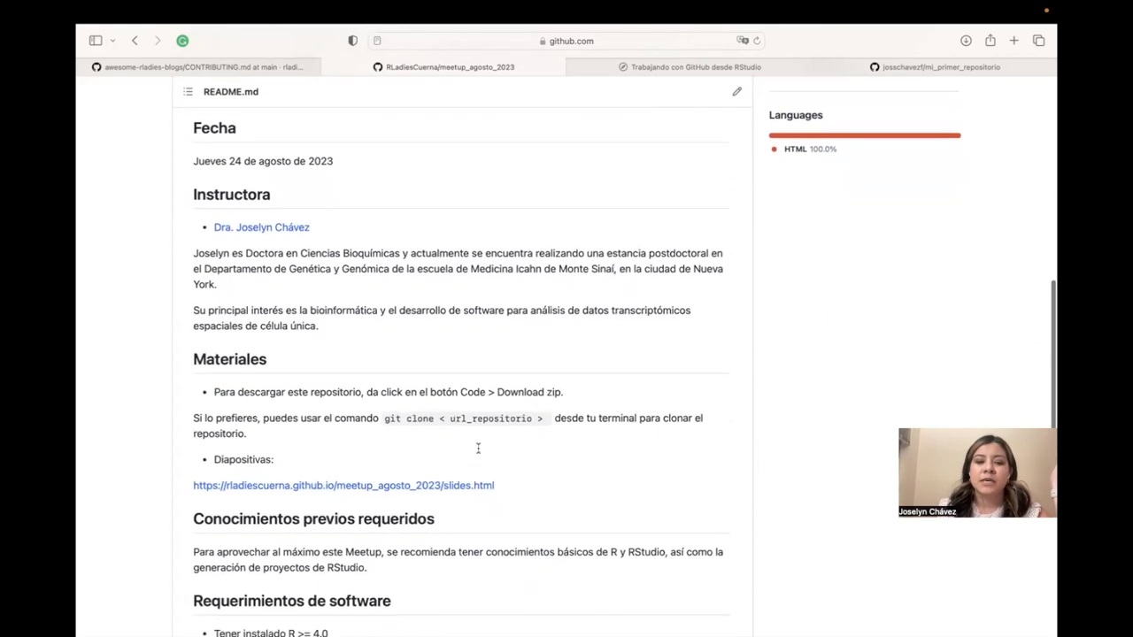
scroll(477, 452, "up", 6)
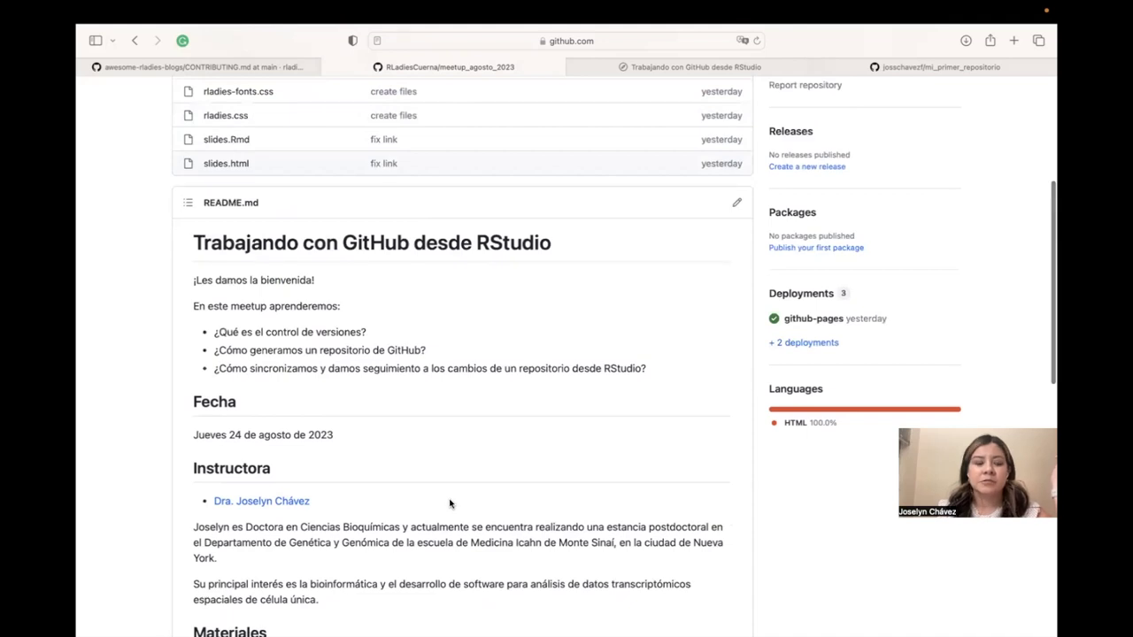
scroll(449, 503, "down", 4)
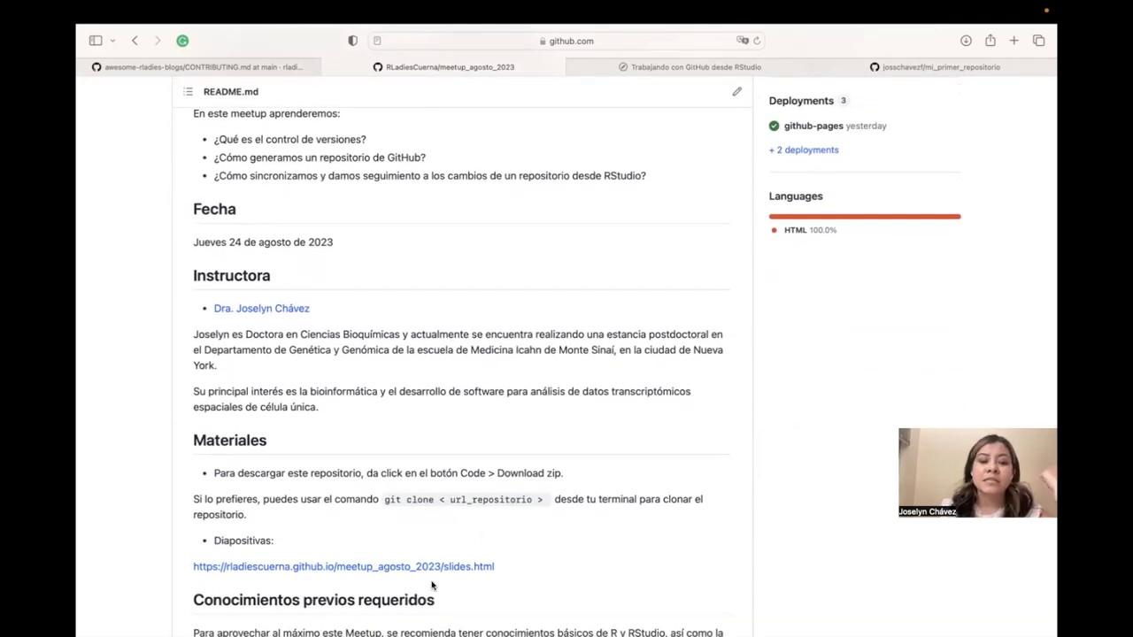
scroll(549, 560, "down", 2)
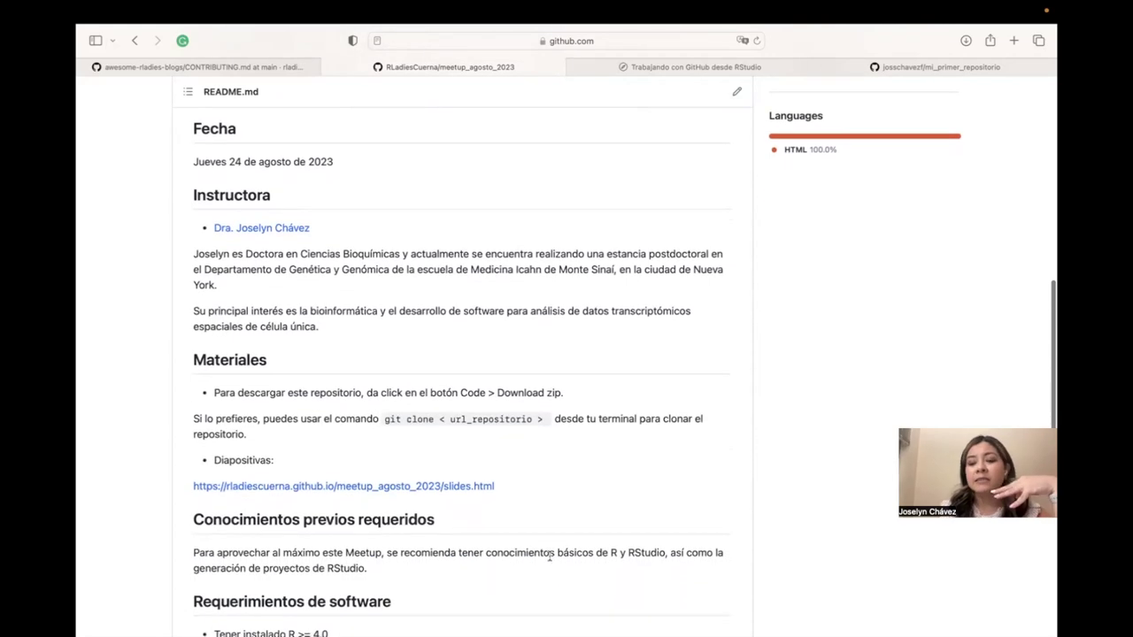
scroll(543, 490, "down", 5)
scroll(542, 491, "up", 7)
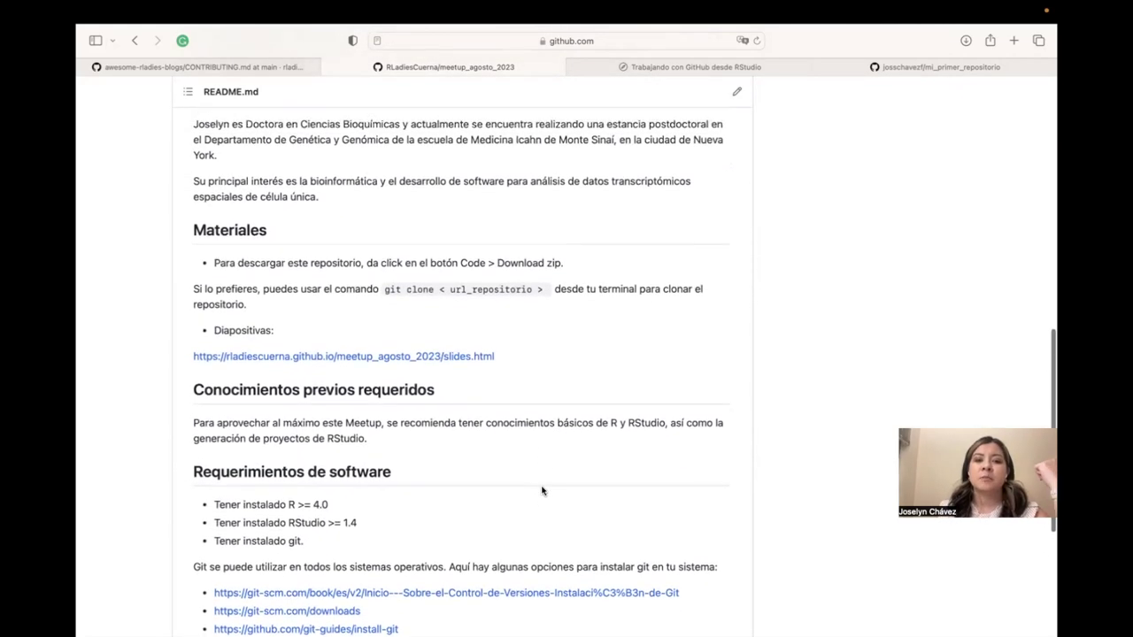
scroll(543, 490, "up", 3)
- Edit README.md in mi_primer_repositorio, adding the line "Cambio de prueba" below the heading after a blank line
left_click(942, 67)
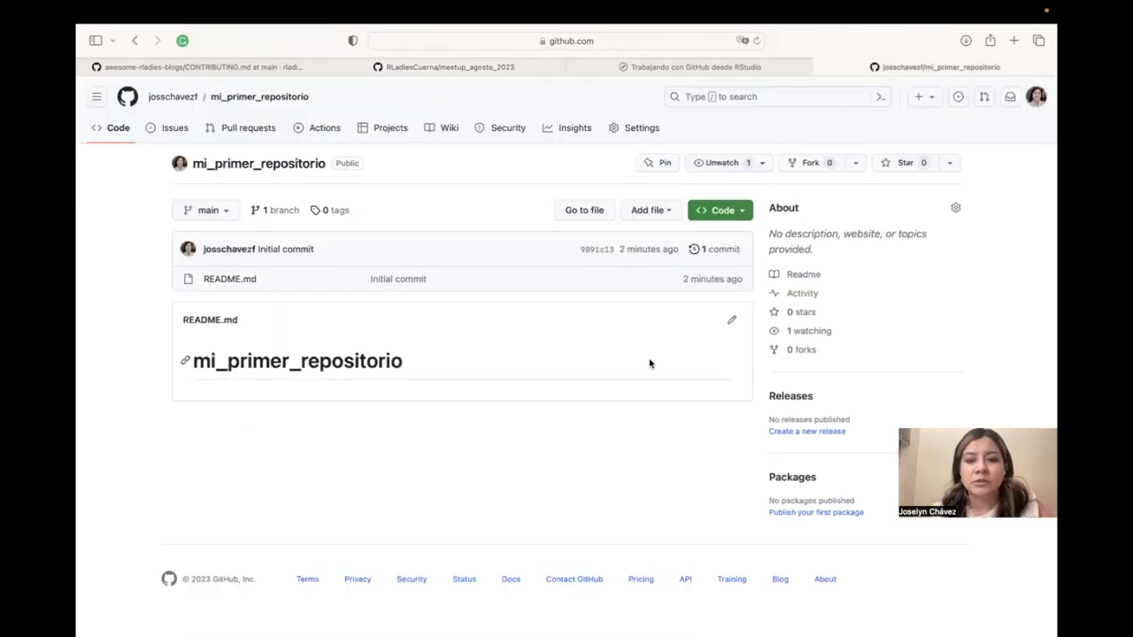
left_click(732, 323)
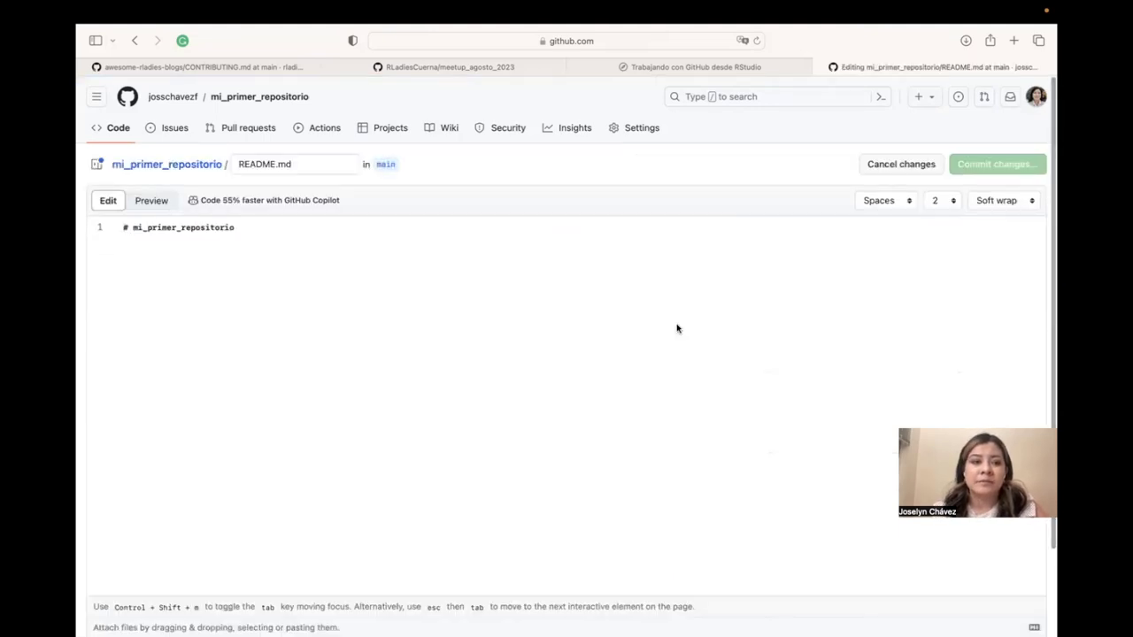
left_click(273, 252)
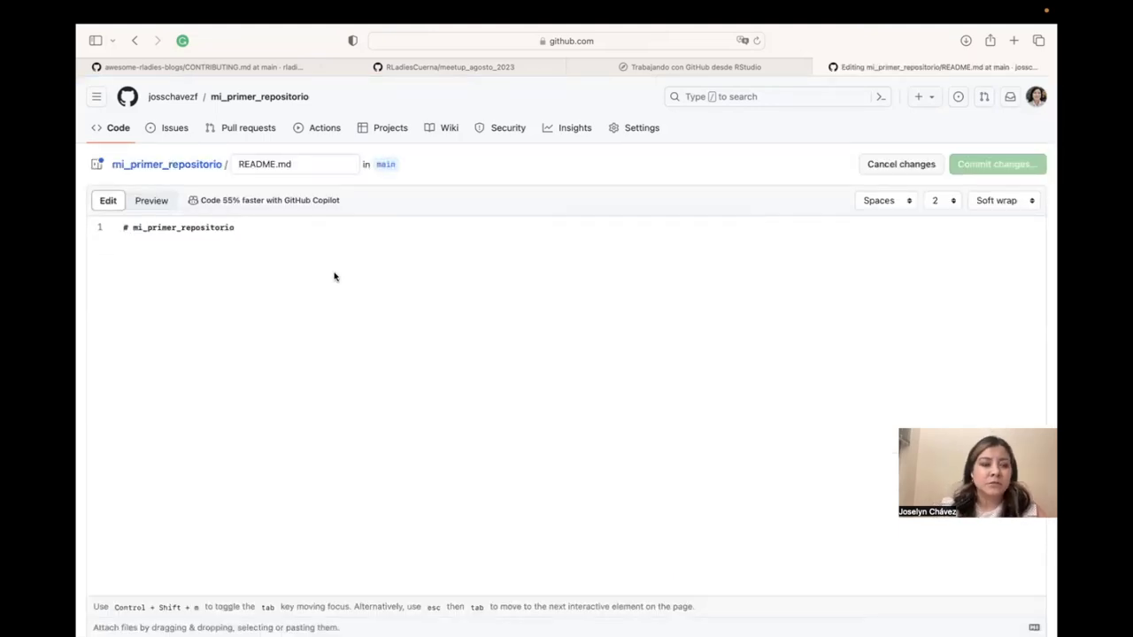
key("Return")
key("Return")
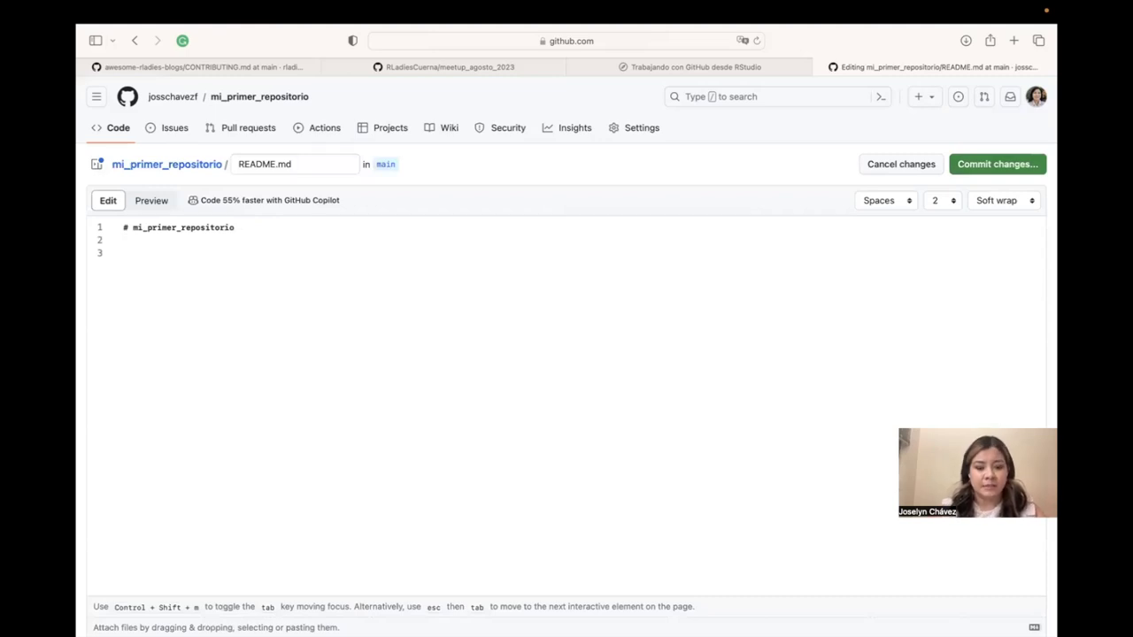
type("Cambio de prueba")
scroll(432, 185, "down", 1)
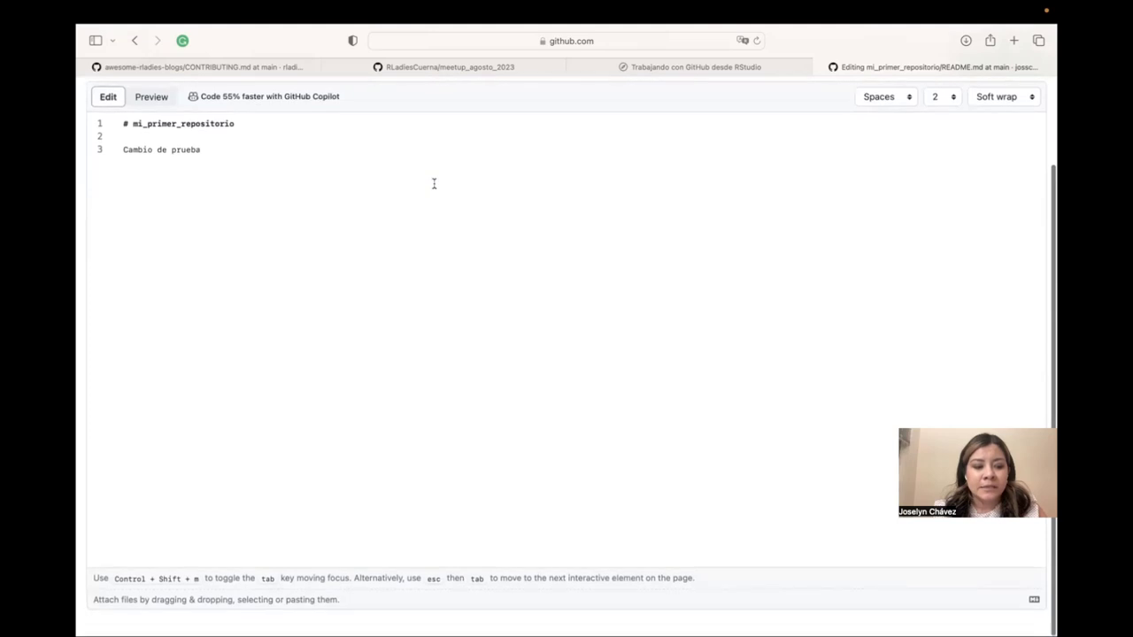
scroll(433, 185, "up", 1)
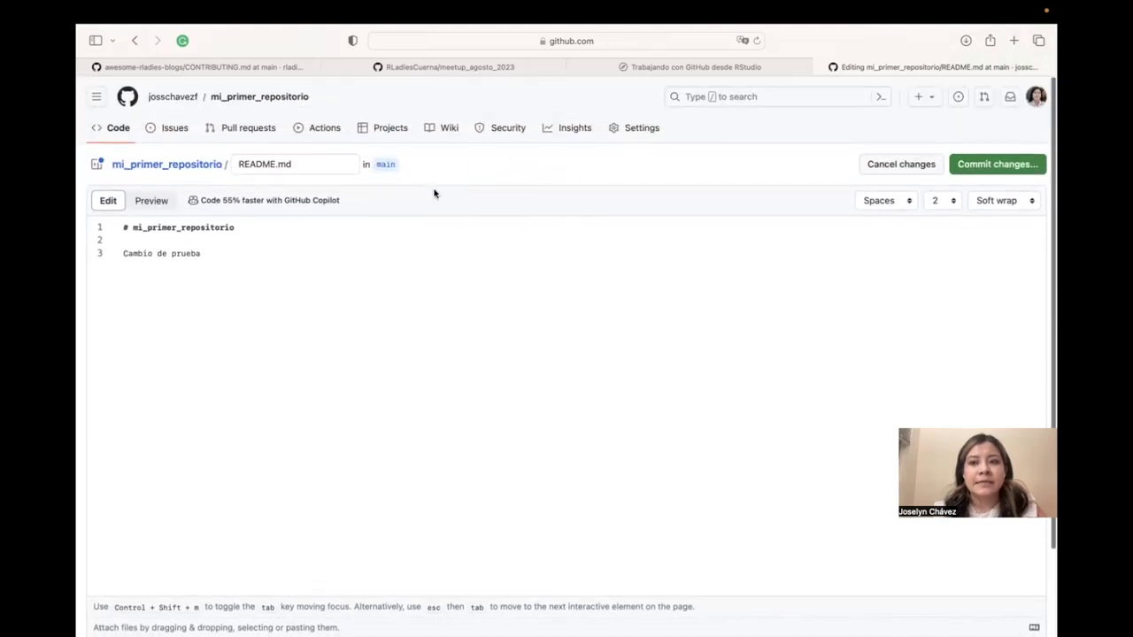
- Commit the README.md change directly to the main branch with the message "primer commit de prueba"
left_click(1000, 173)
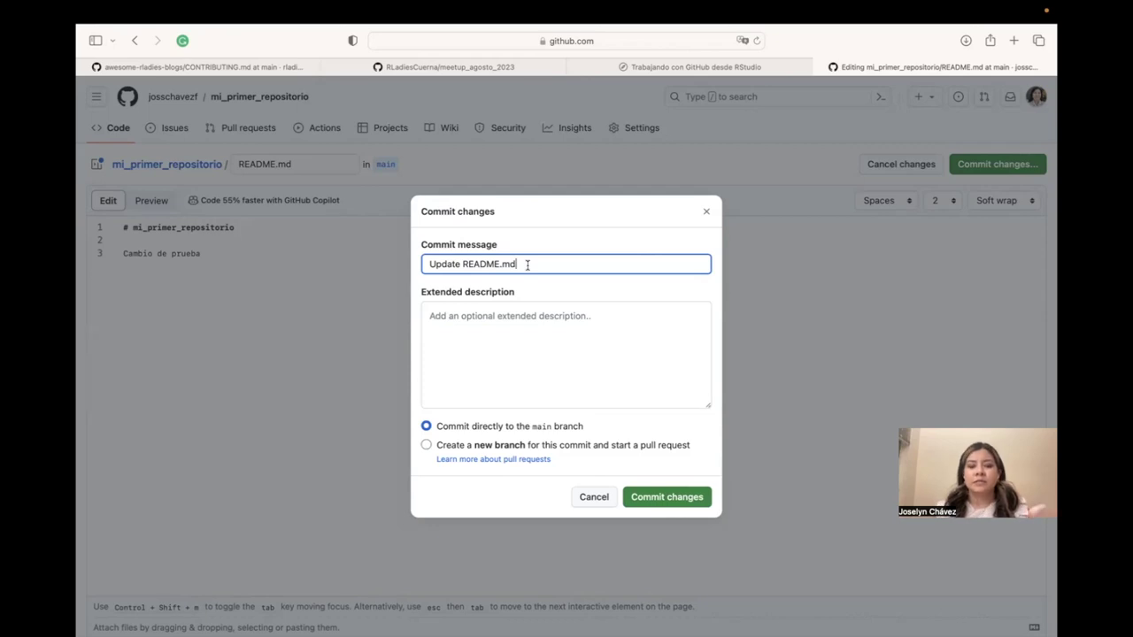
left_click_drag(528, 266, 457, 263)
left_click(460, 264)
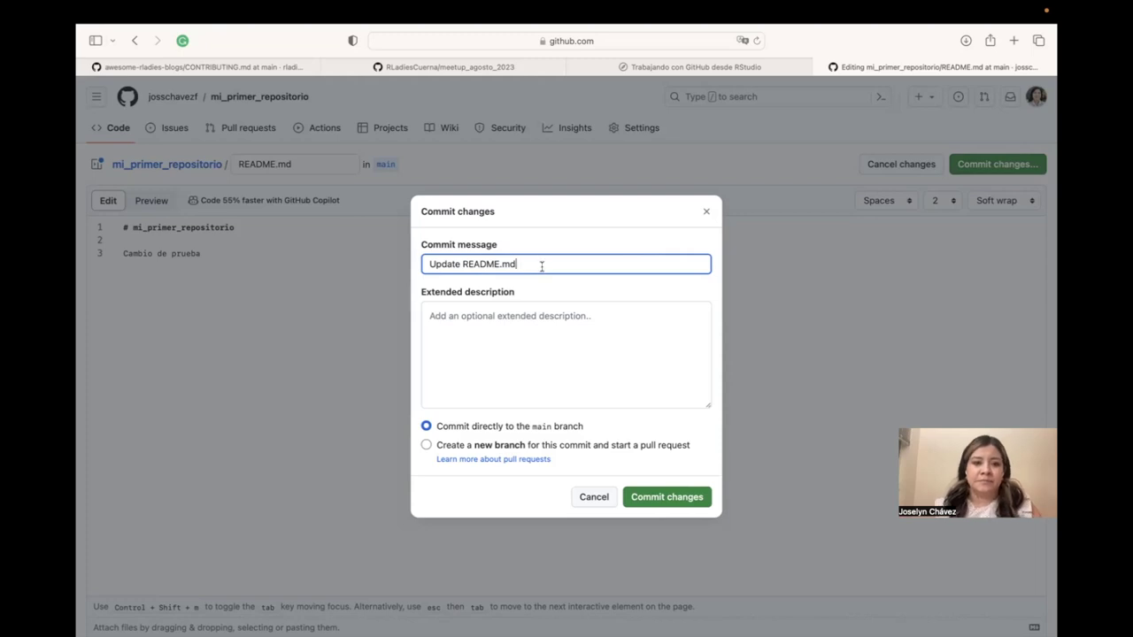
left_click_drag(536, 263, 430, 264)
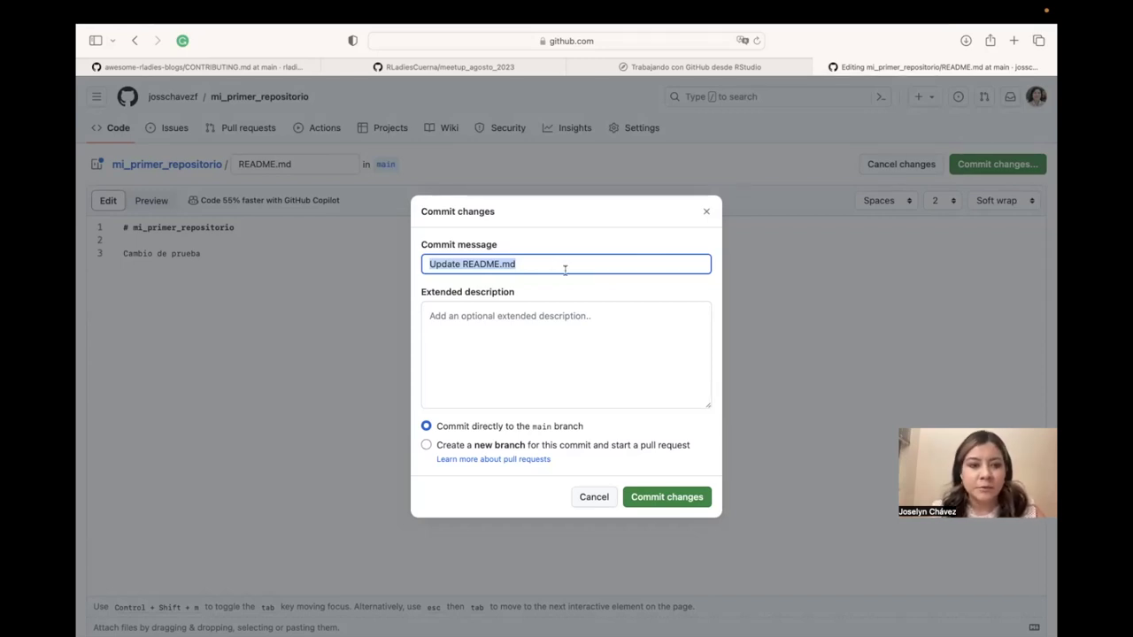
type("primer commit de prueba")
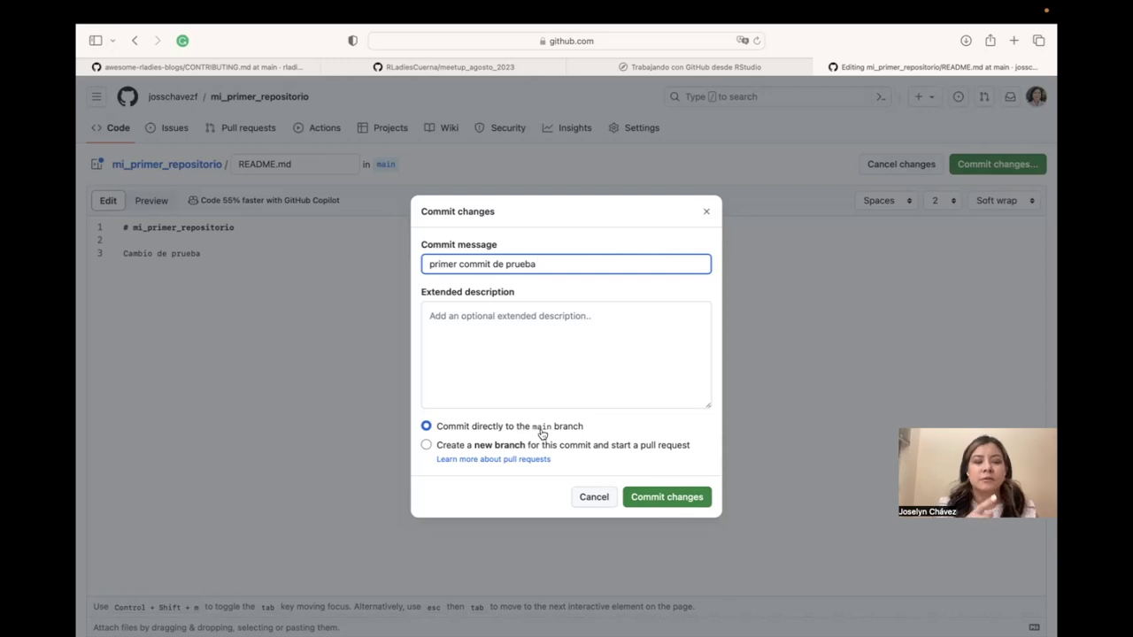
left_click(664, 497)
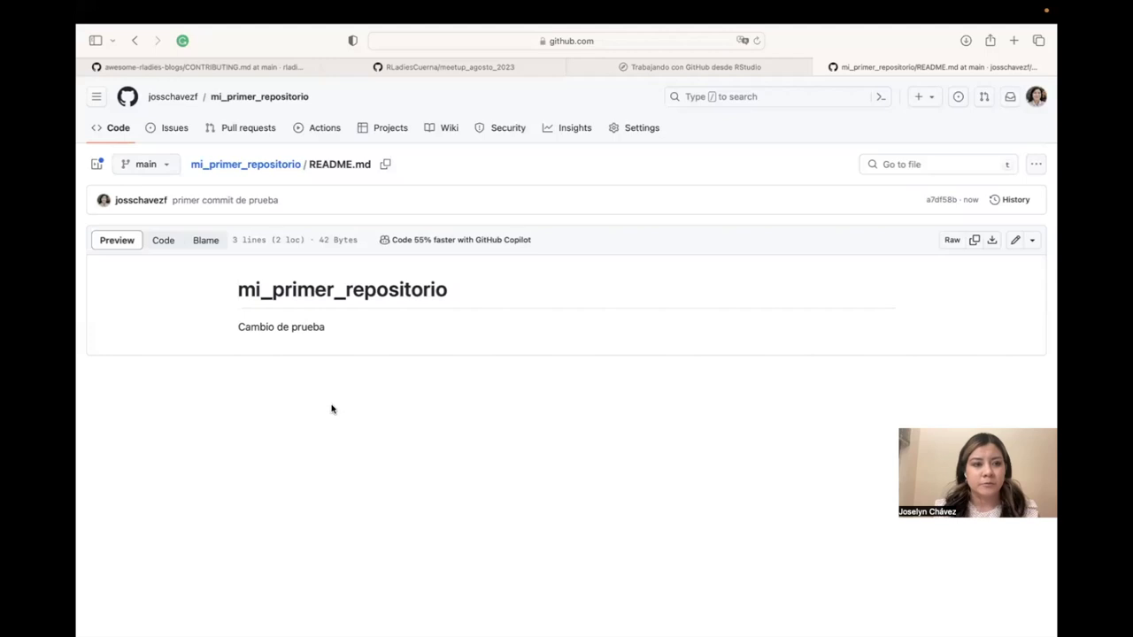
- View the main page of mi_primer_repositorio and check its list of branches
left_click(266, 169)
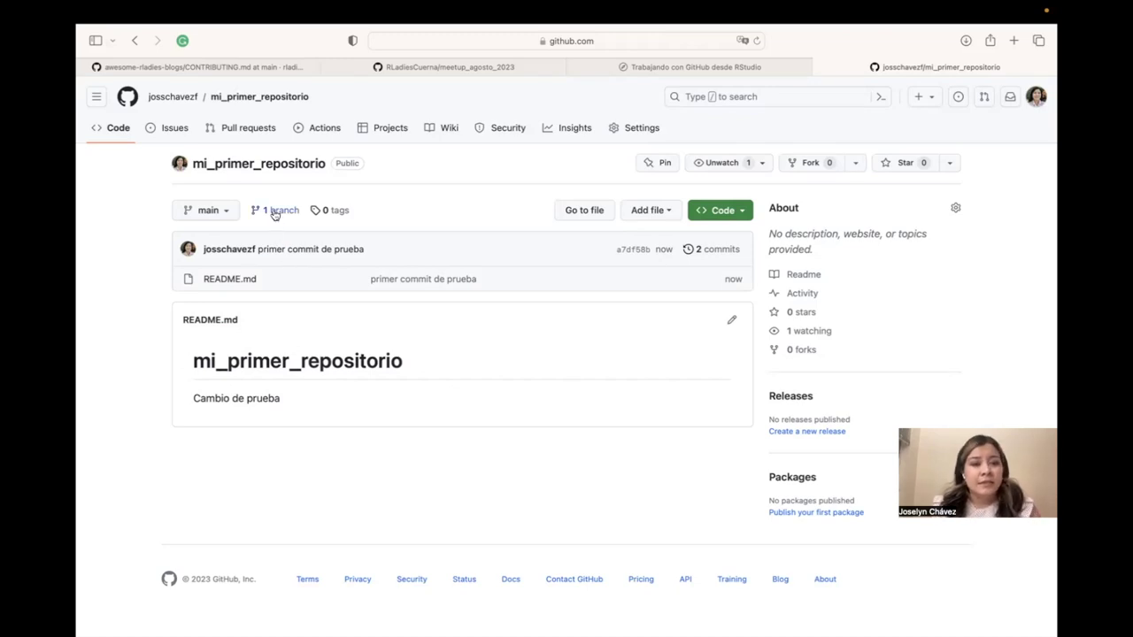
left_click(228, 215)
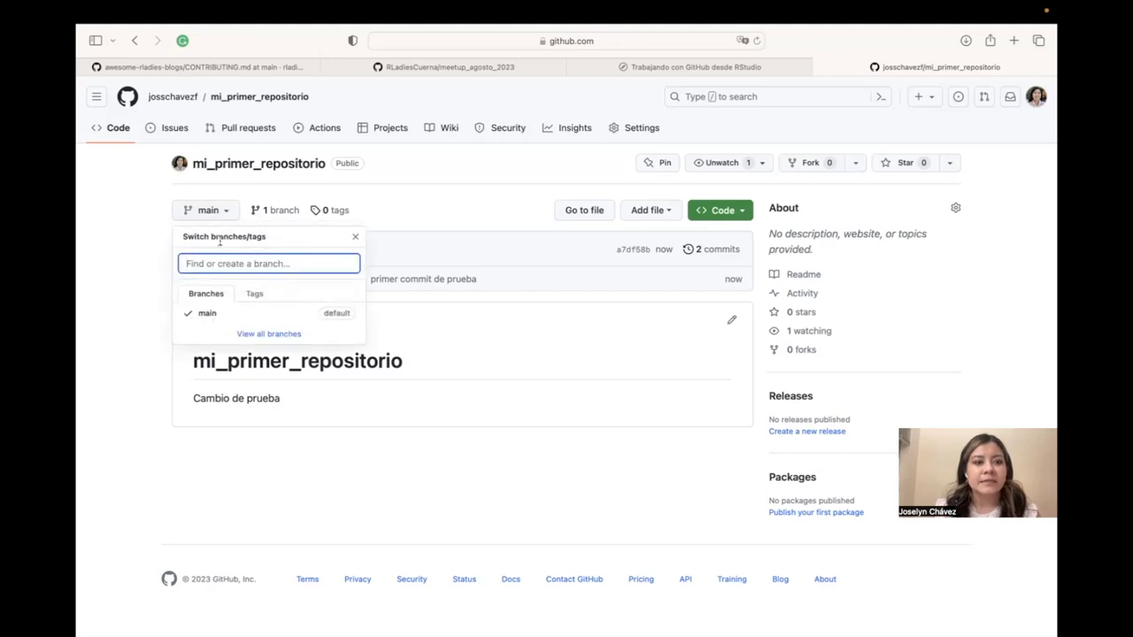
left_click(470, 209)
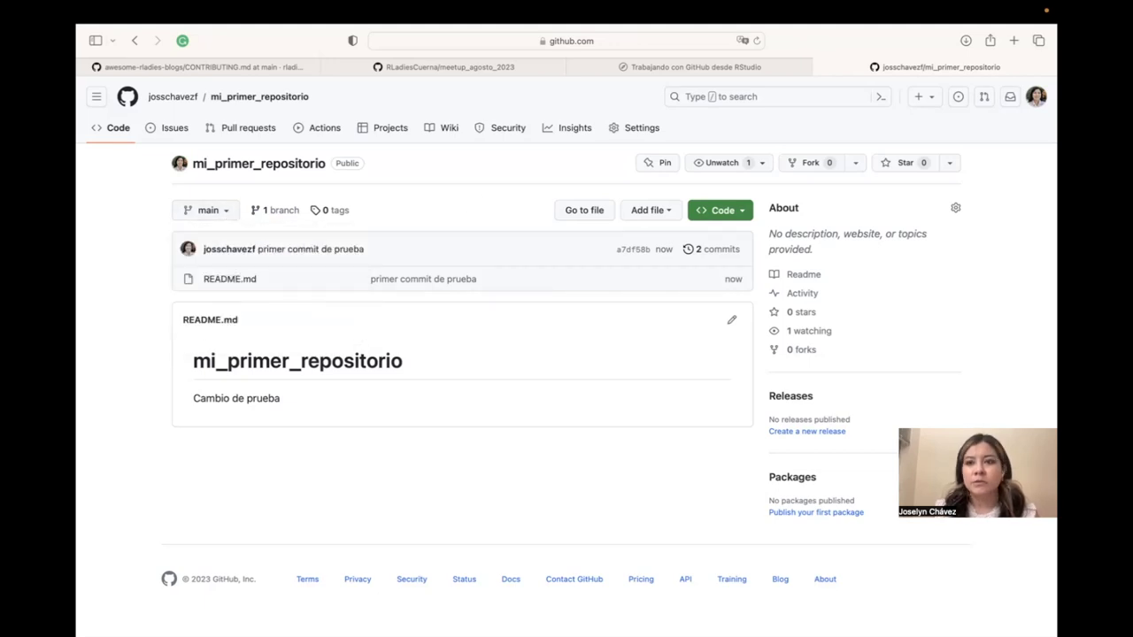
- Open the drieslab/Giotto repository in a separate browser tab and examine its file list and README
left_click(1014, 41)
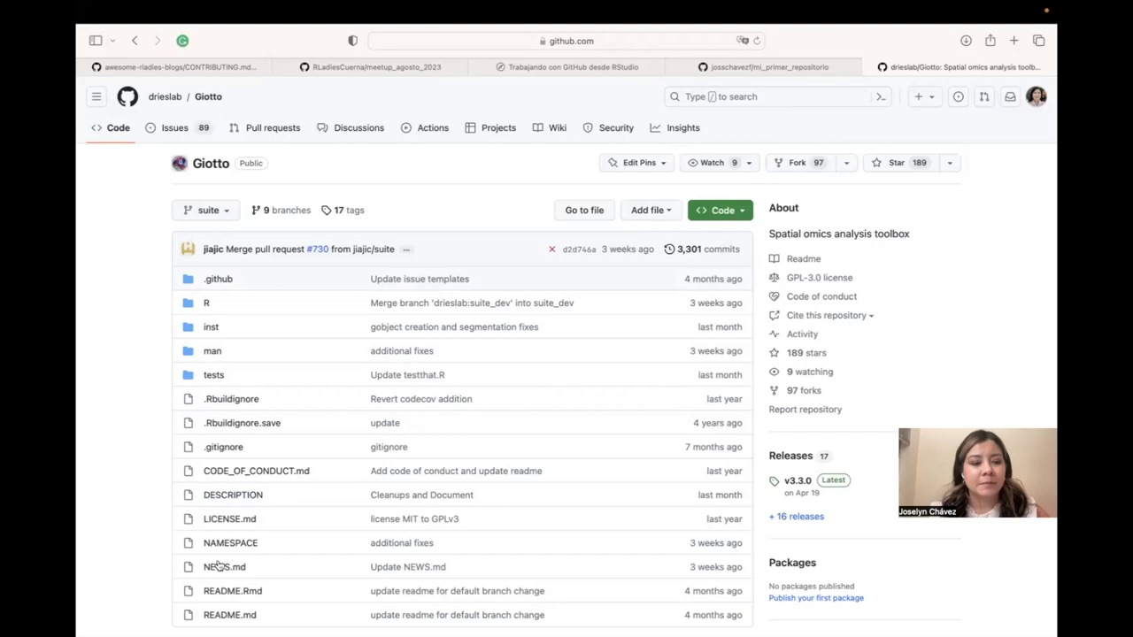
scroll(219, 425, "down", 5)
scroll(221, 427, "down", 5)
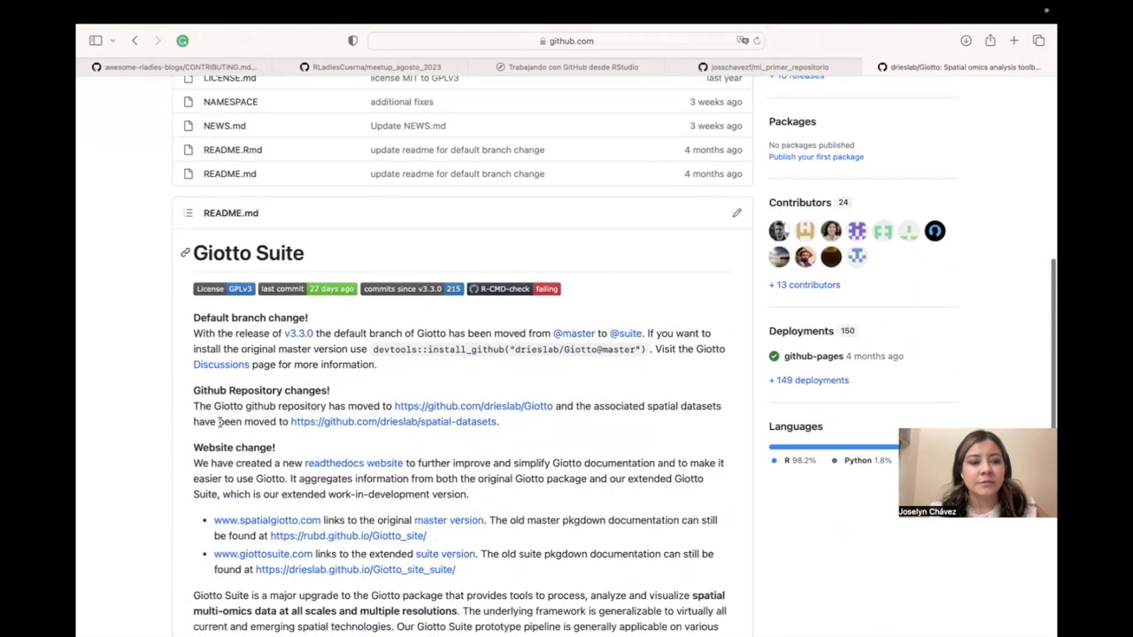
scroll(310, 403, "down", 5)
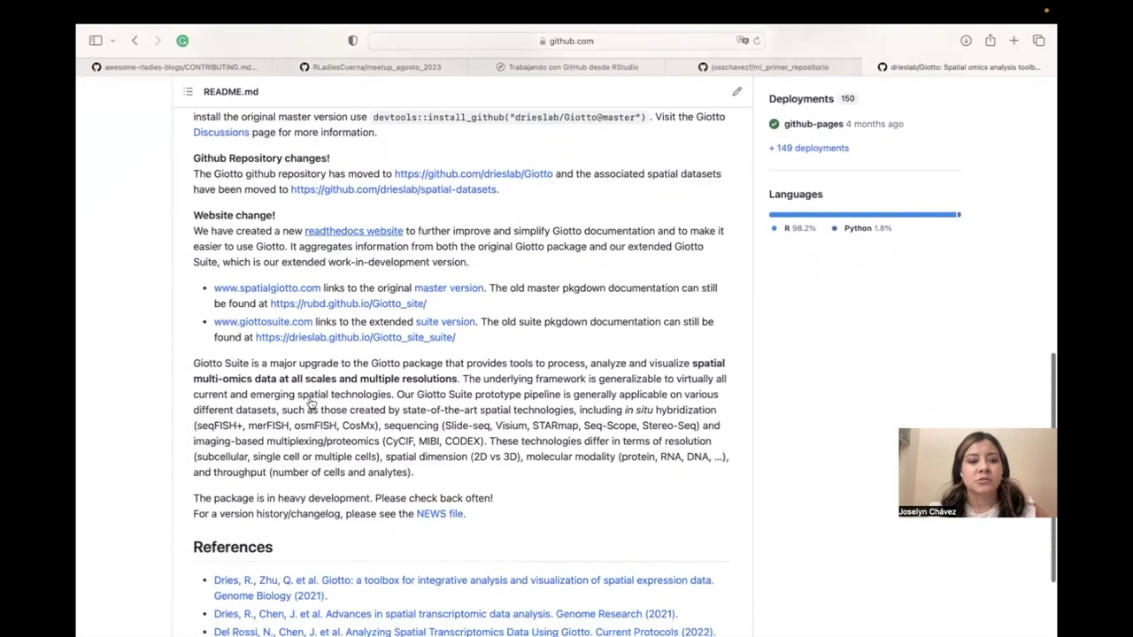
scroll(310, 402, "up", 3)
scroll(310, 402, "up", 8)
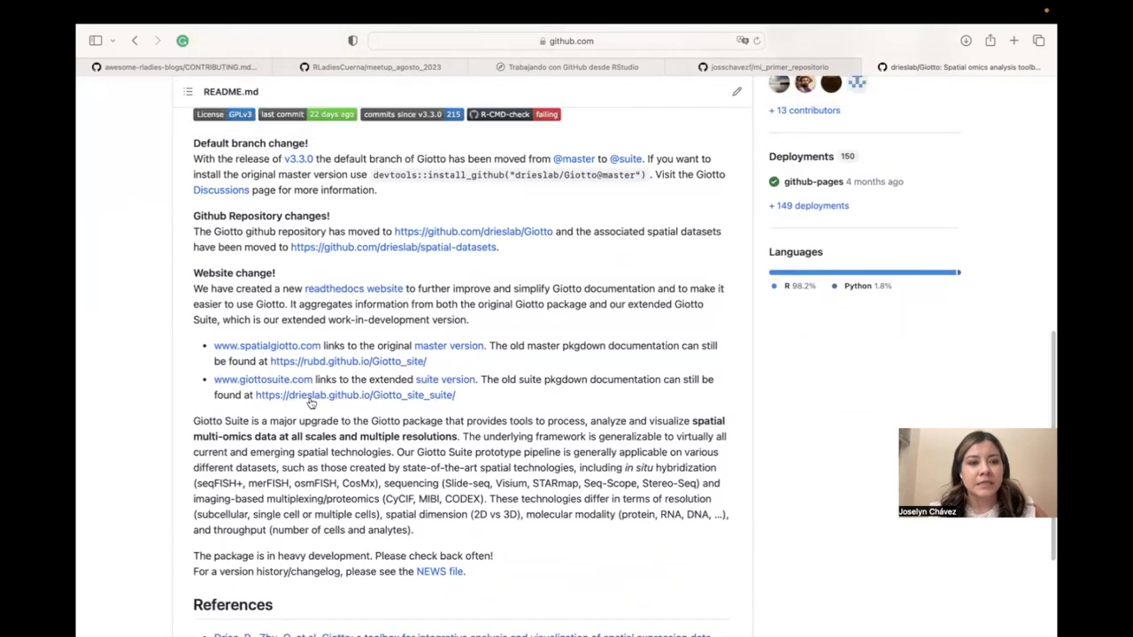
scroll(311, 404, "up", 4)
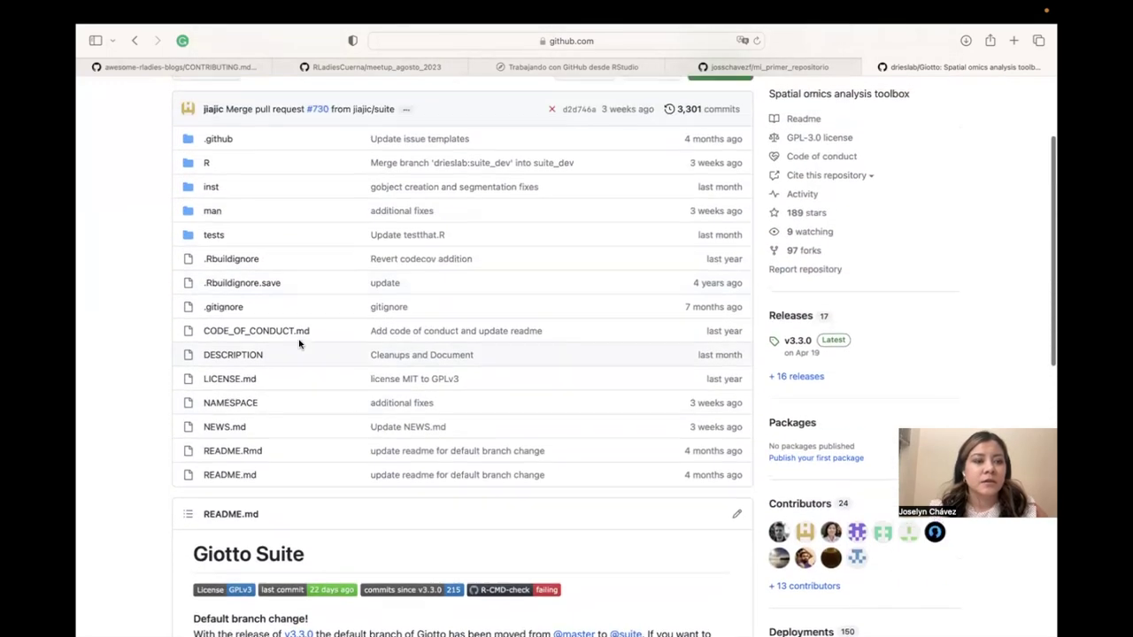
- Show the suite_dev branch of the Giotto repository and look through its files and README
left_click(228, 205)
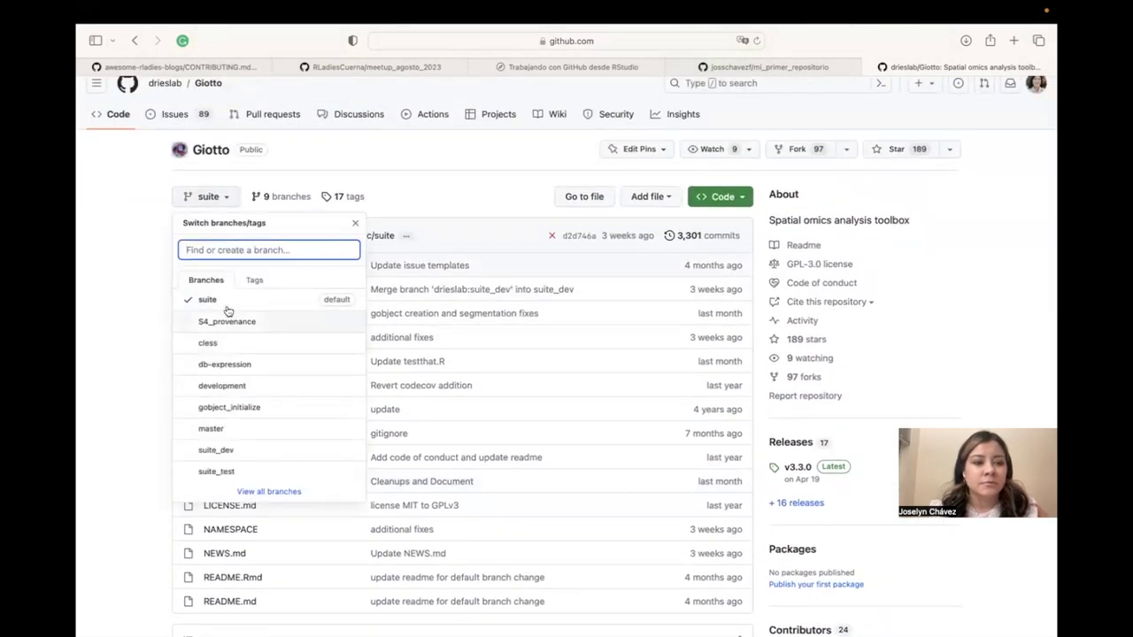
left_click(224, 455)
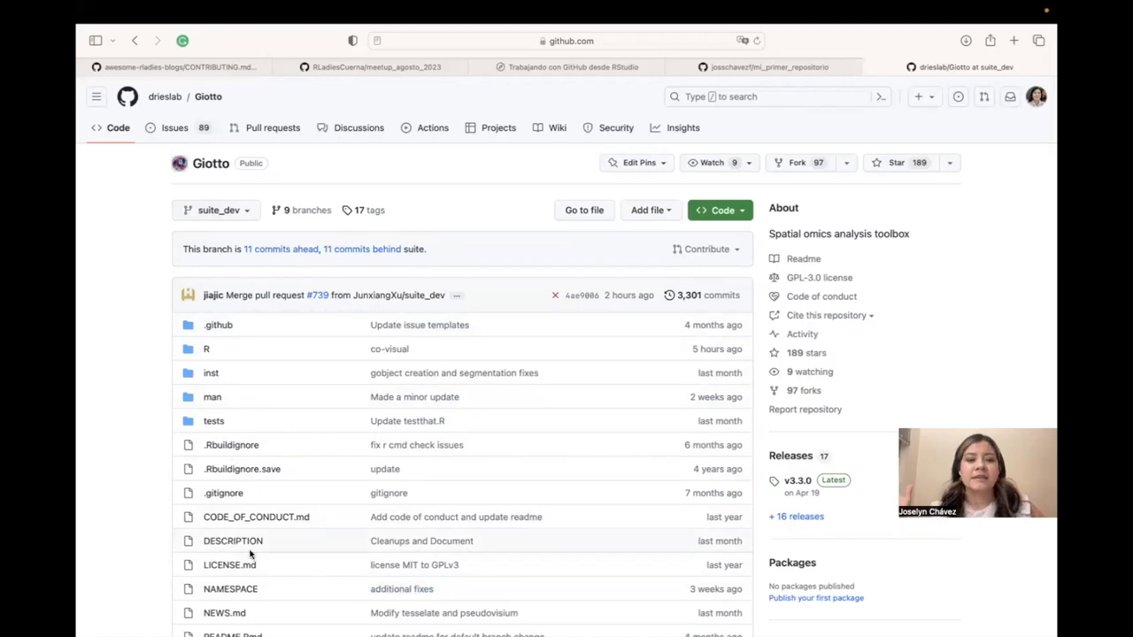
scroll(250, 553, "down", 4)
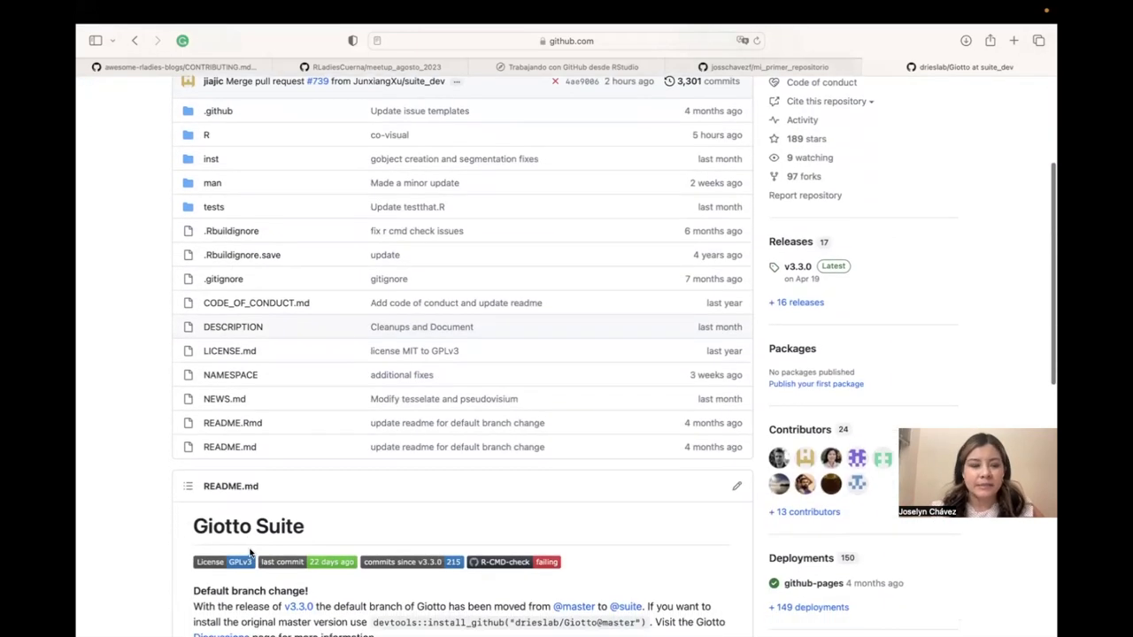
scroll(269, 329, "down", 9)
scroll(269, 329, "down", 5)
scroll(267, 327, "up", 10)
scroll(268, 327, "up", 8)
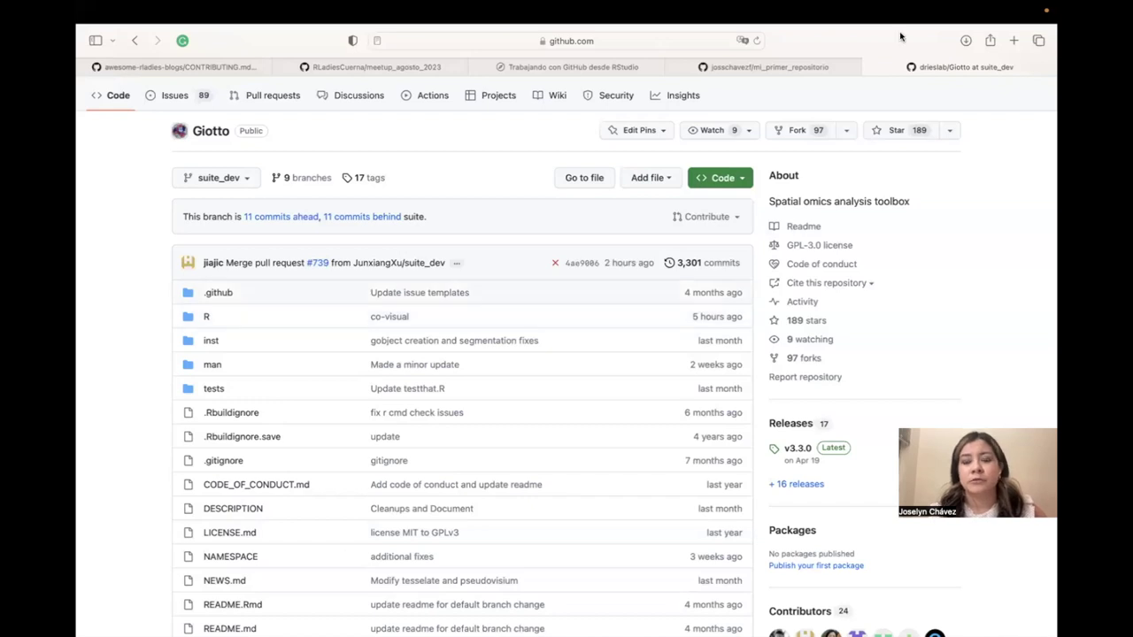
- Go back to mi_primer_repositorio and open the classic personal access tokens in the account's developer settings
left_click(767, 68)
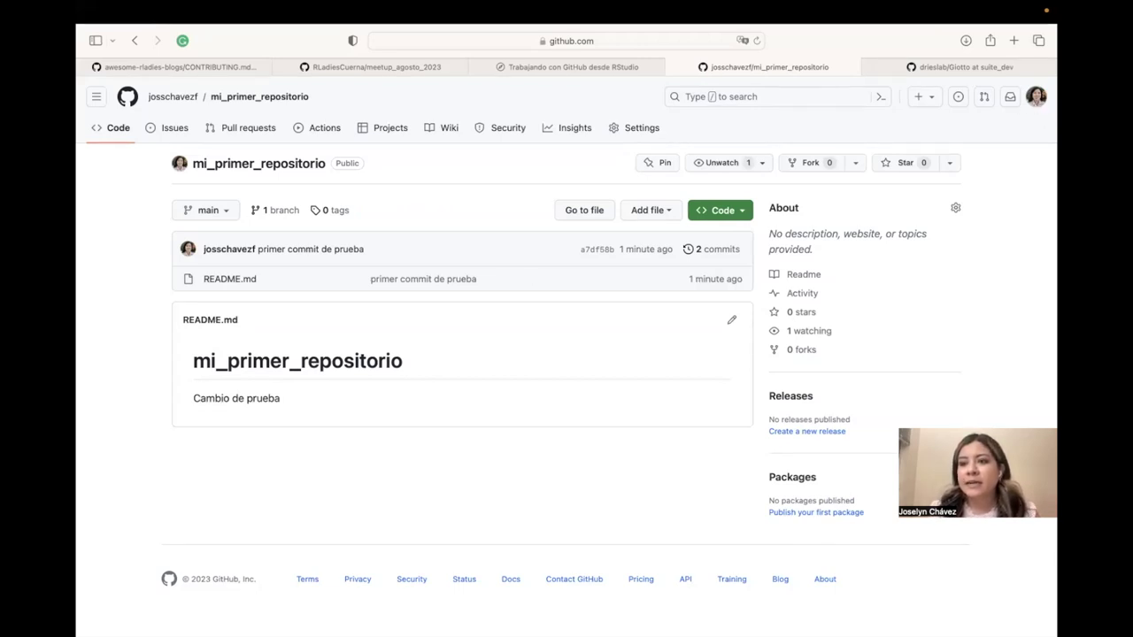
left_click(1036, 98)
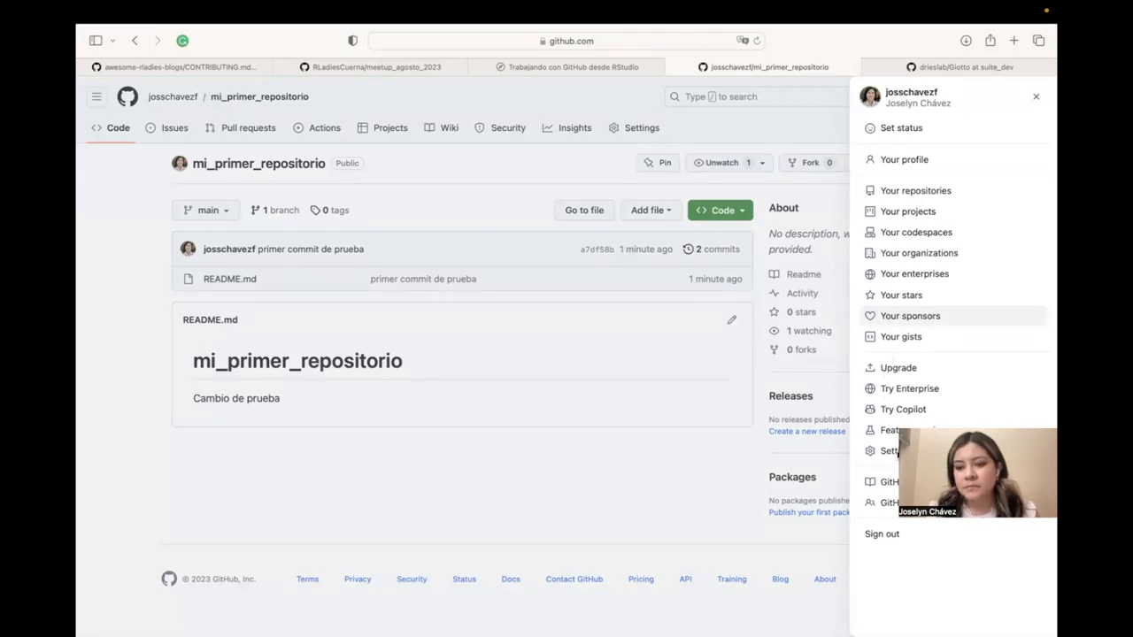
left_click(888, 454)
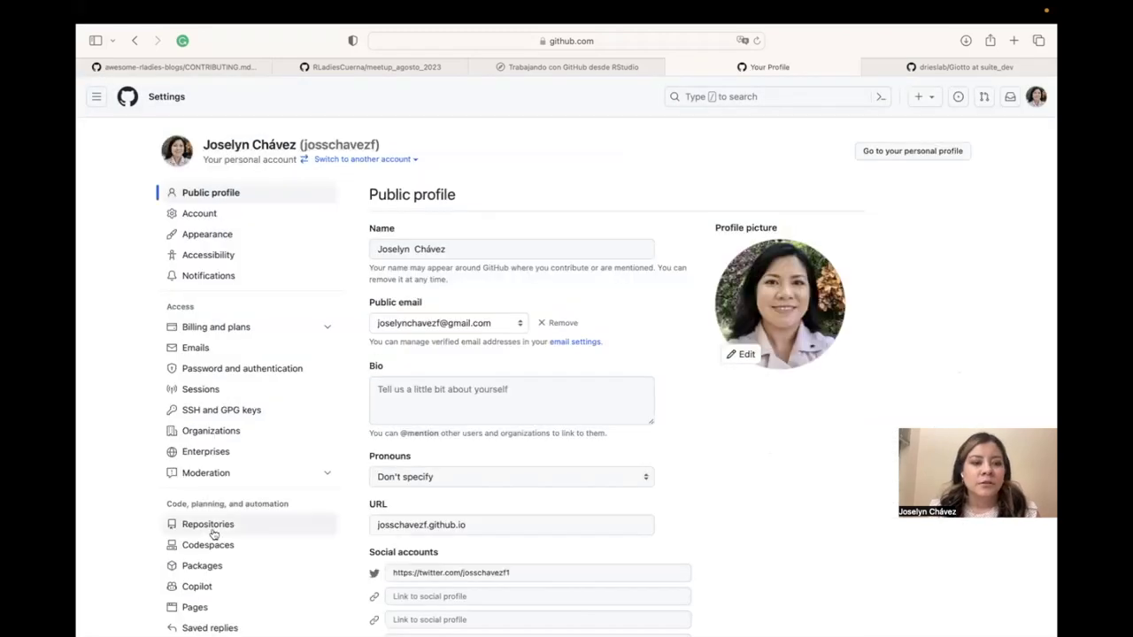
scroll(200, 472, "down", 1)
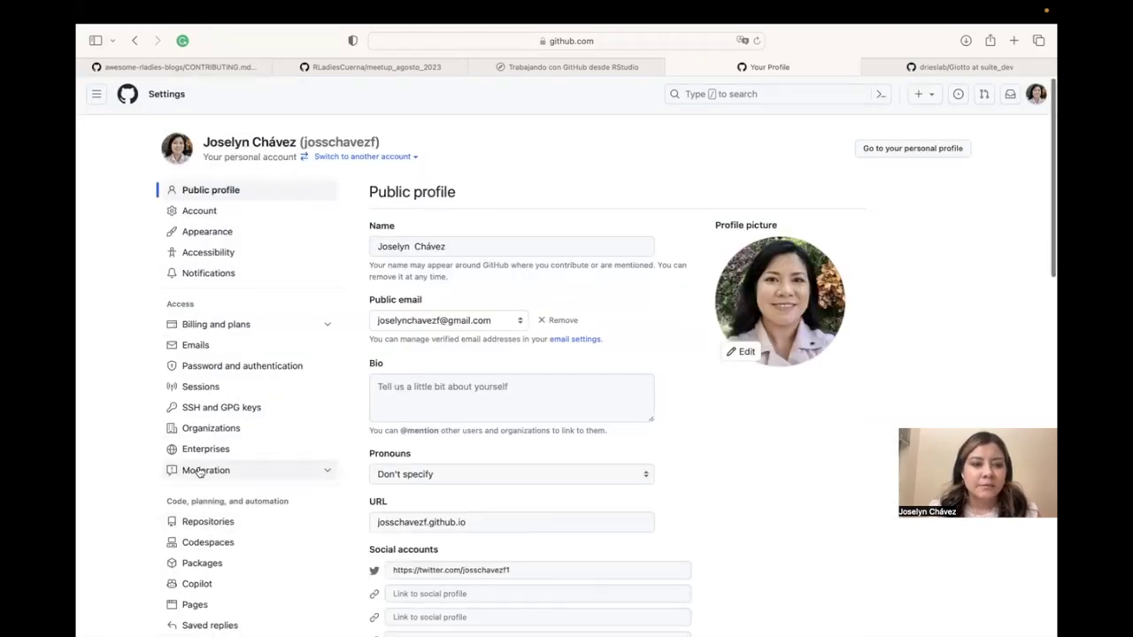
scroll(200, 472, "down", 10)
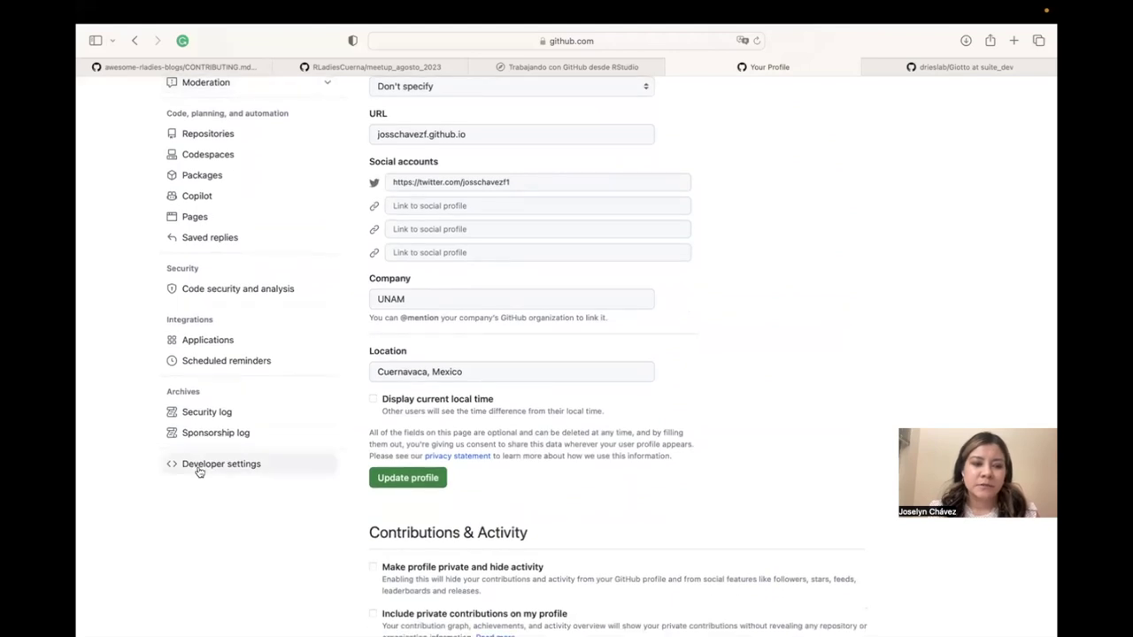
left_click(200, 467)
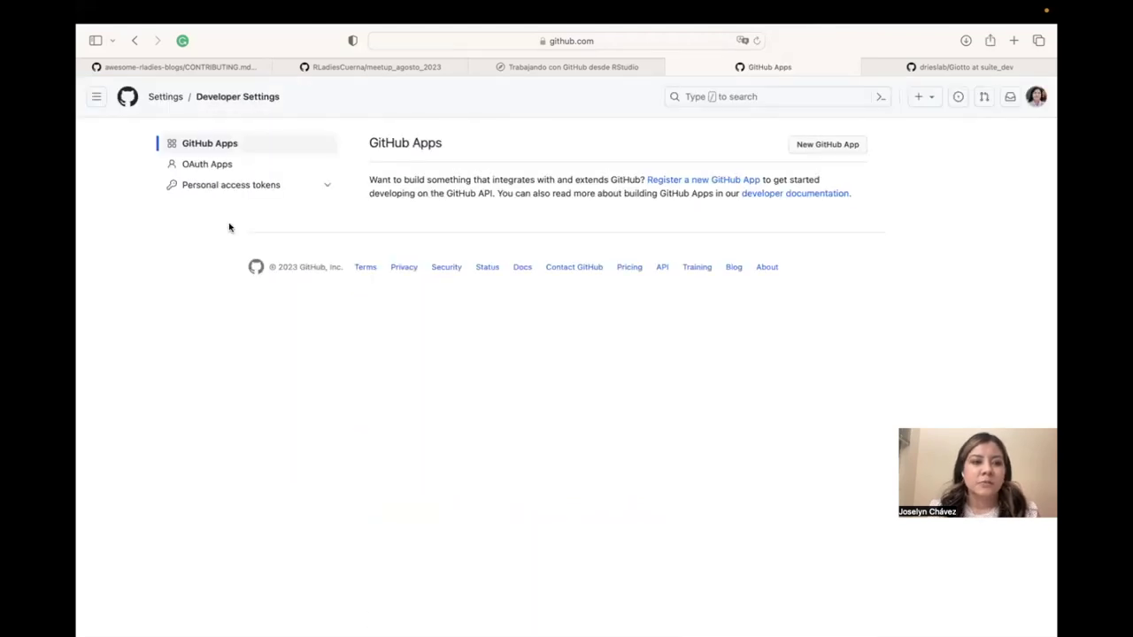
left_click(253, 188)
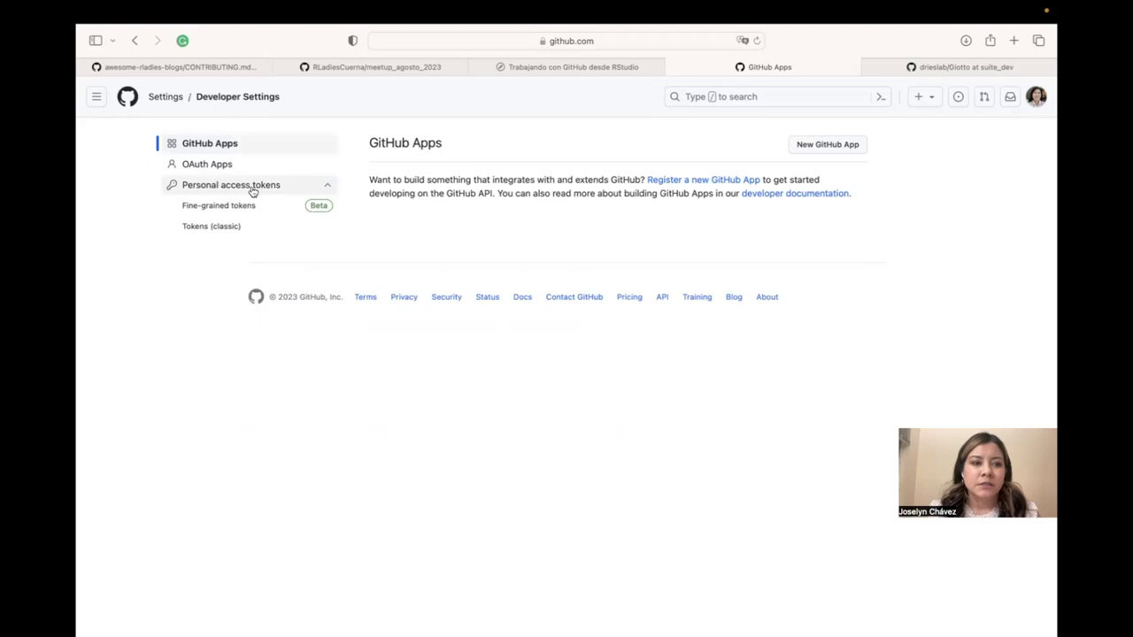
left_click(224, 229)
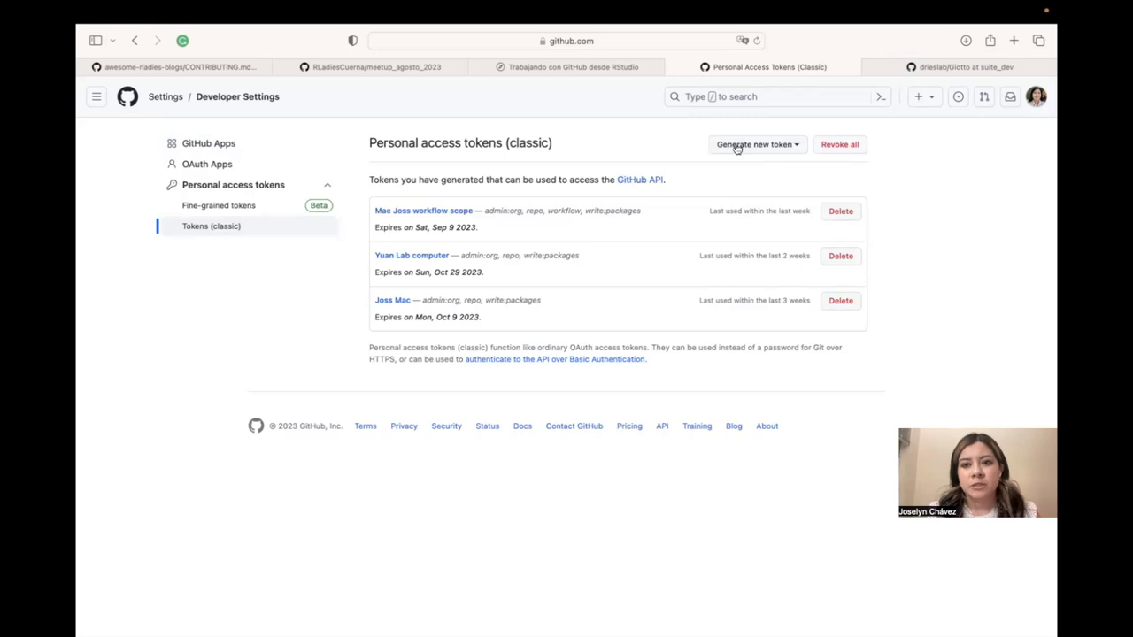
- Start generating a new classic token for general use and confirm access with the saved account password
left_click(736, 146)
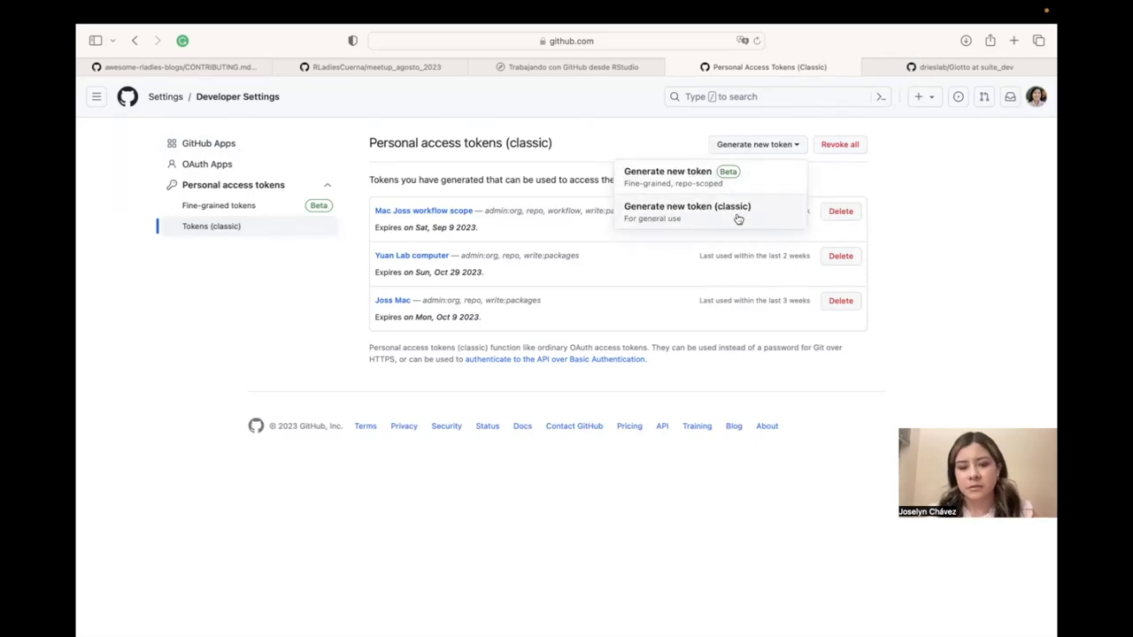
left_click(703, 214)
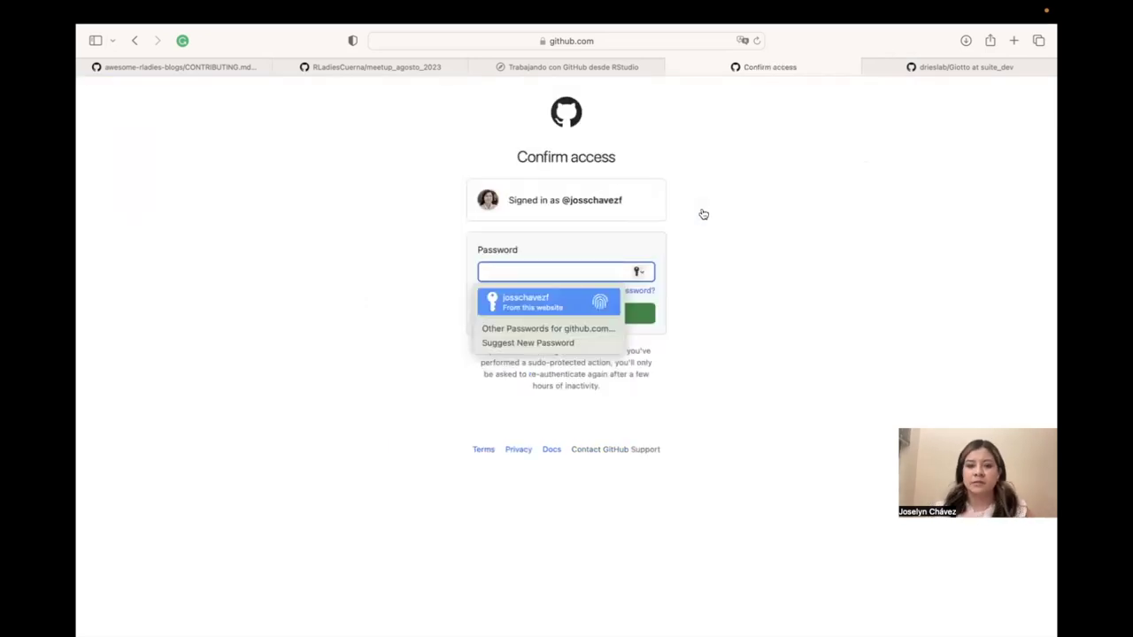
key("Return")
key("Return")
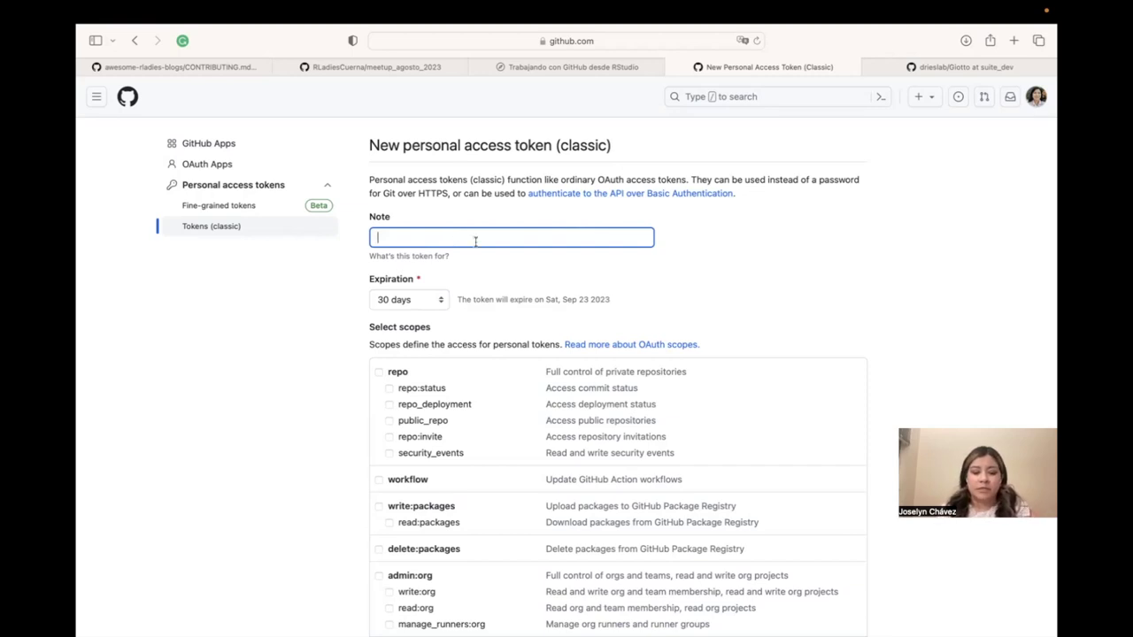
- Set the new token's note to "Computadora personal" and keep its expiration at 30 days
type("Co")
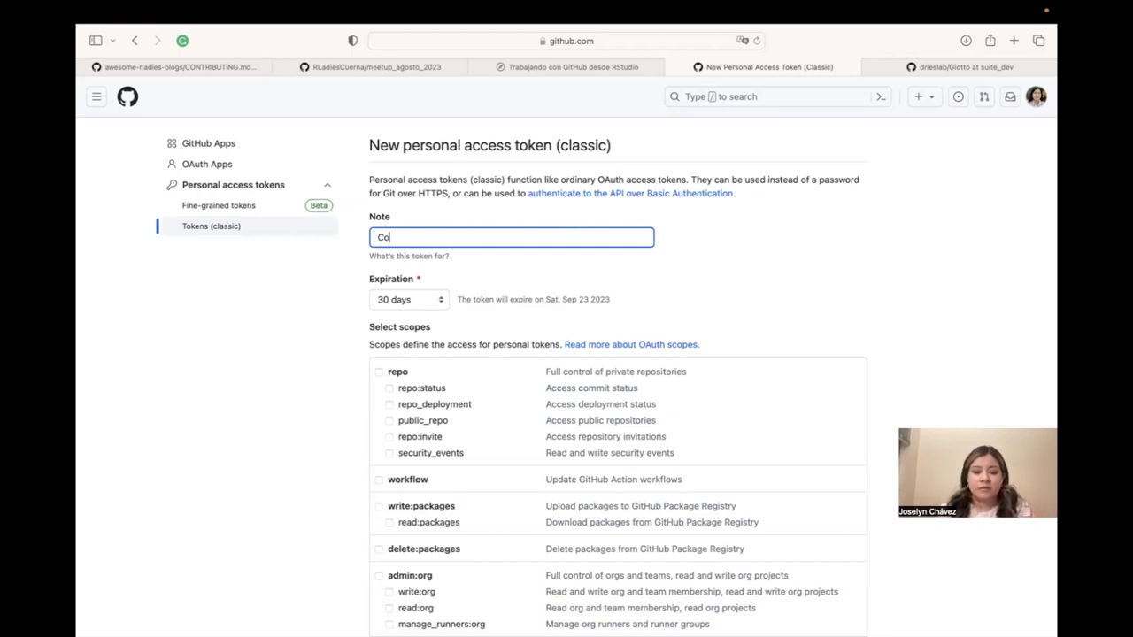
type("mputadora personal")
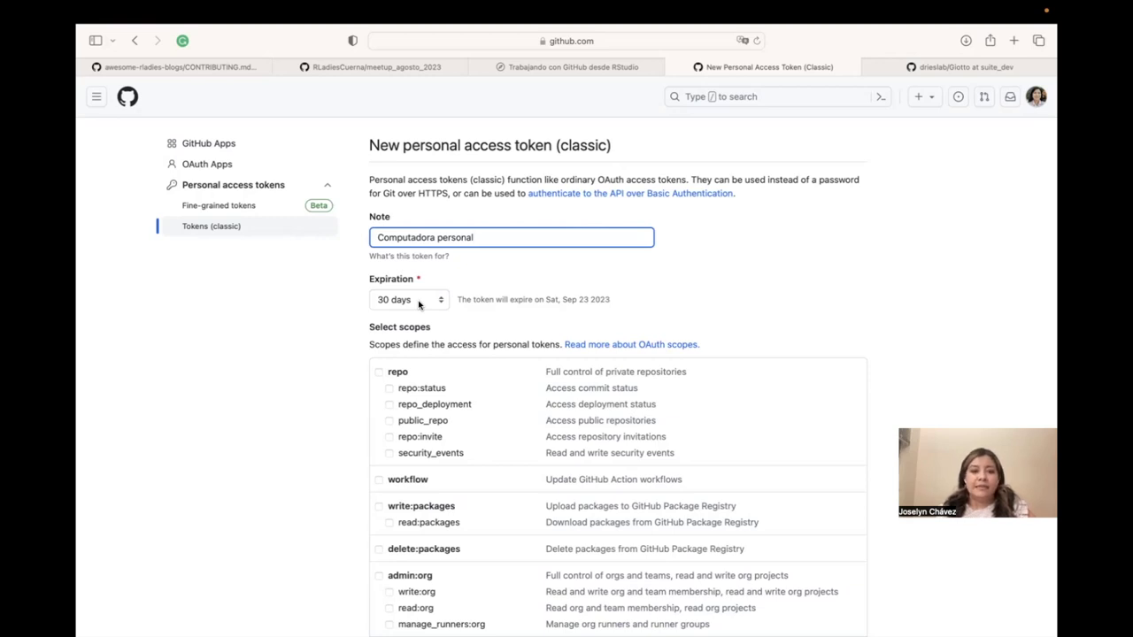
left_click(418, 305)
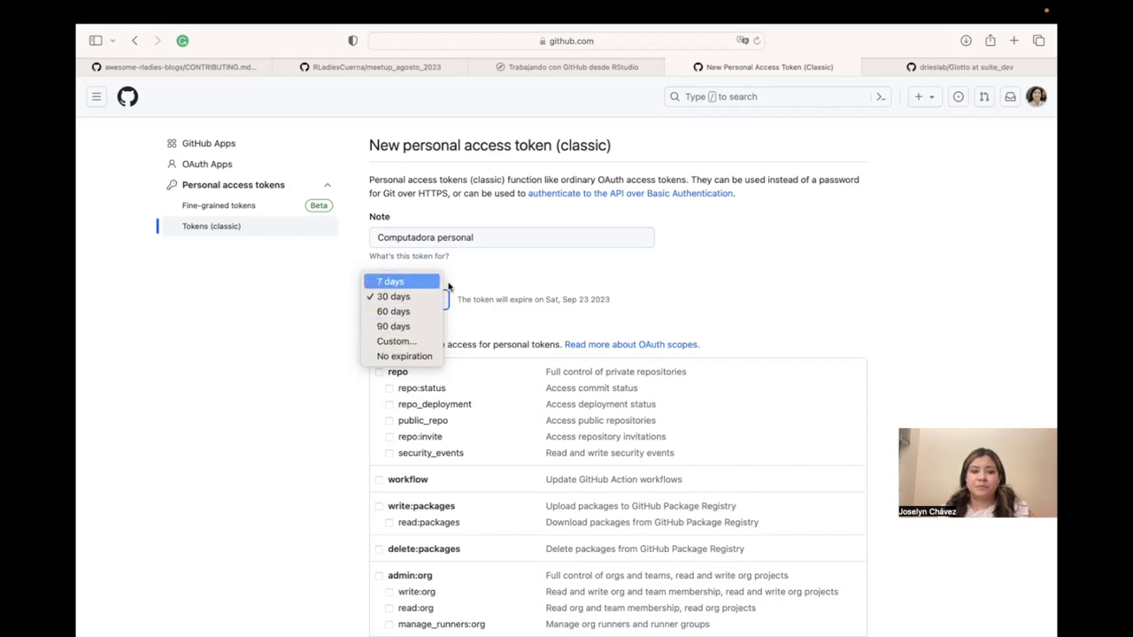
left_click(519, 292)
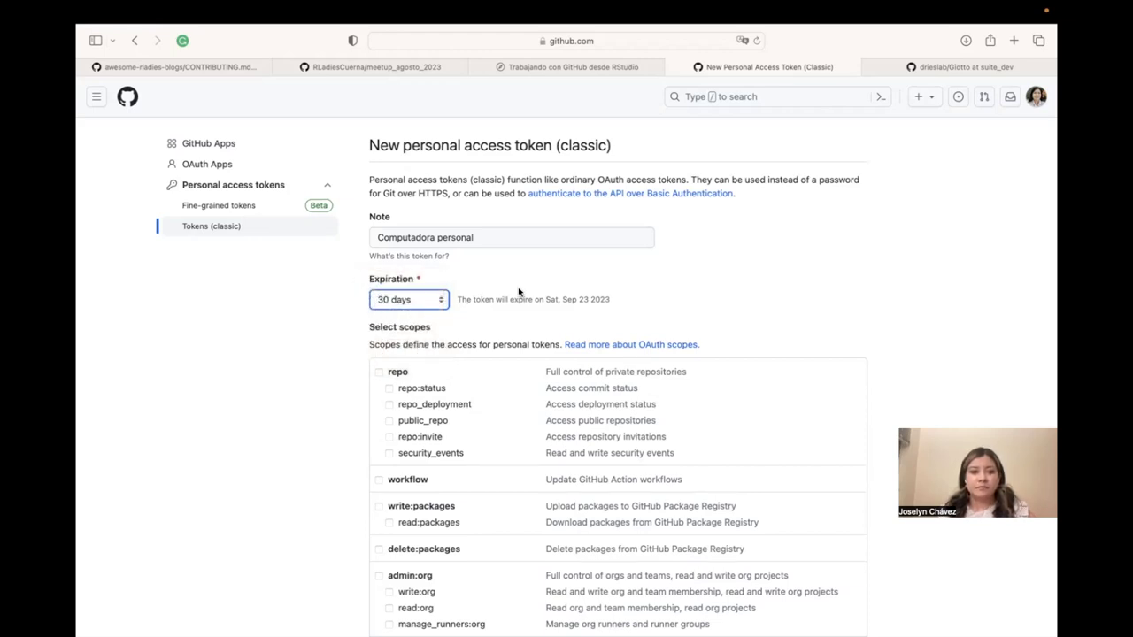
- Grant the new token the repo, write:packages and admin:org scopes
scroll(513, 203, "down", 5)
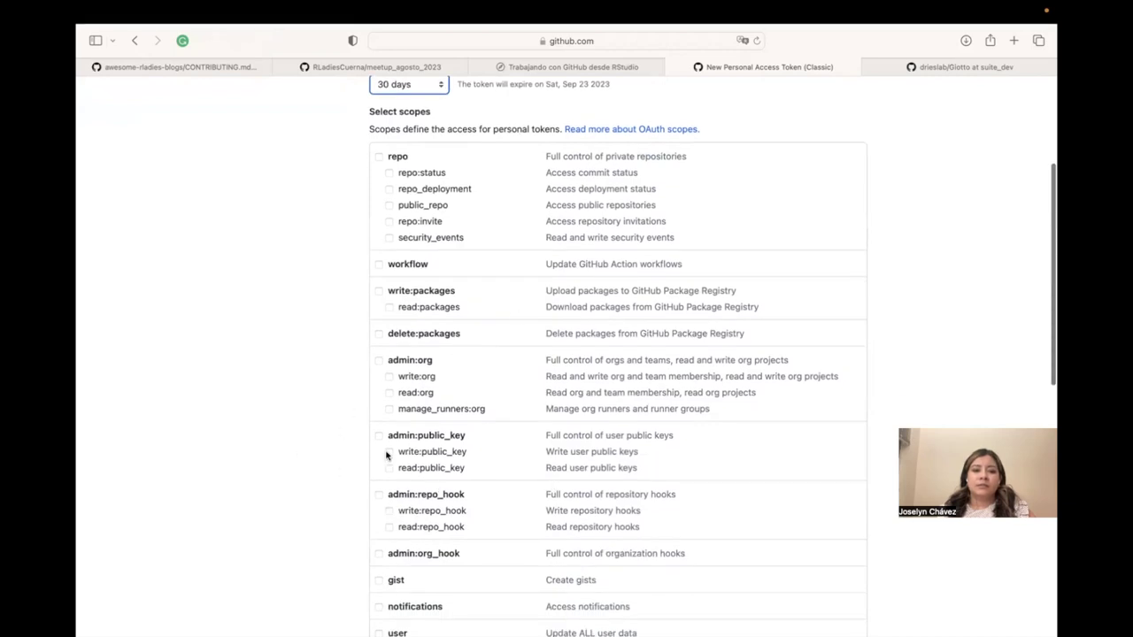
scroll(341, 166, "up", 1)
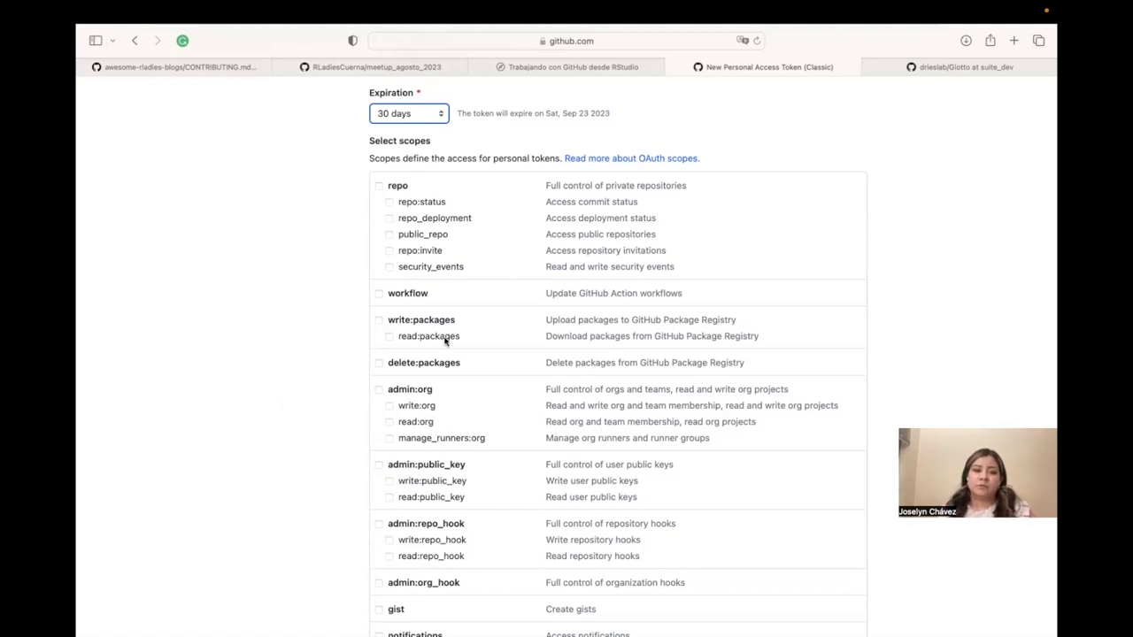
scroll(447, 462, "down", 4)
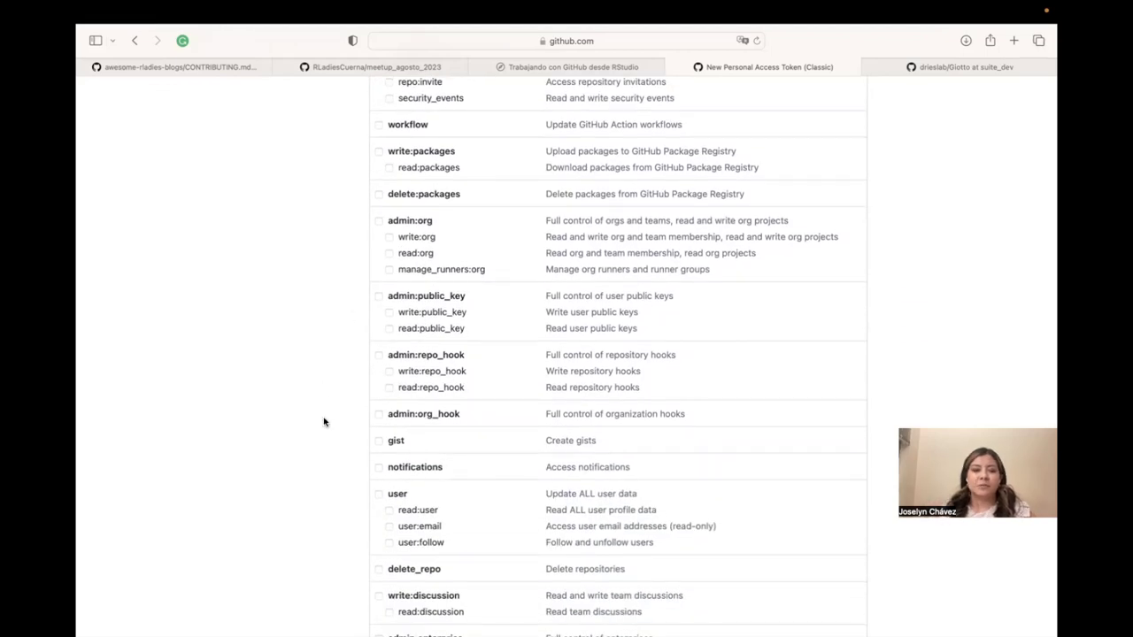
scroll(324, 423, "up", 6)
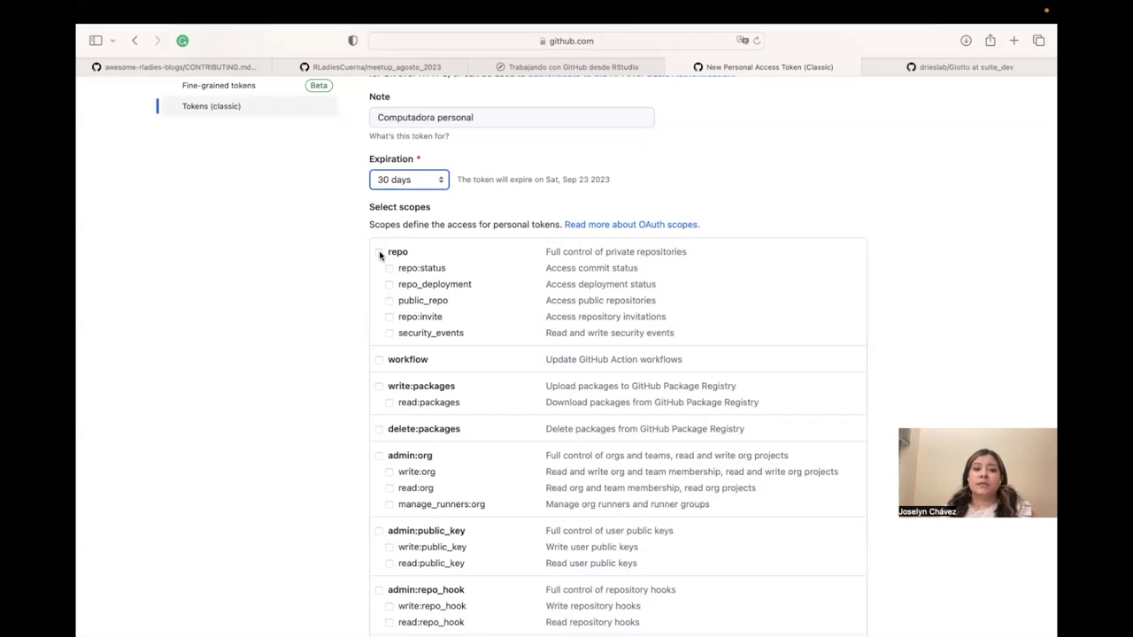
left_click(379, 253)
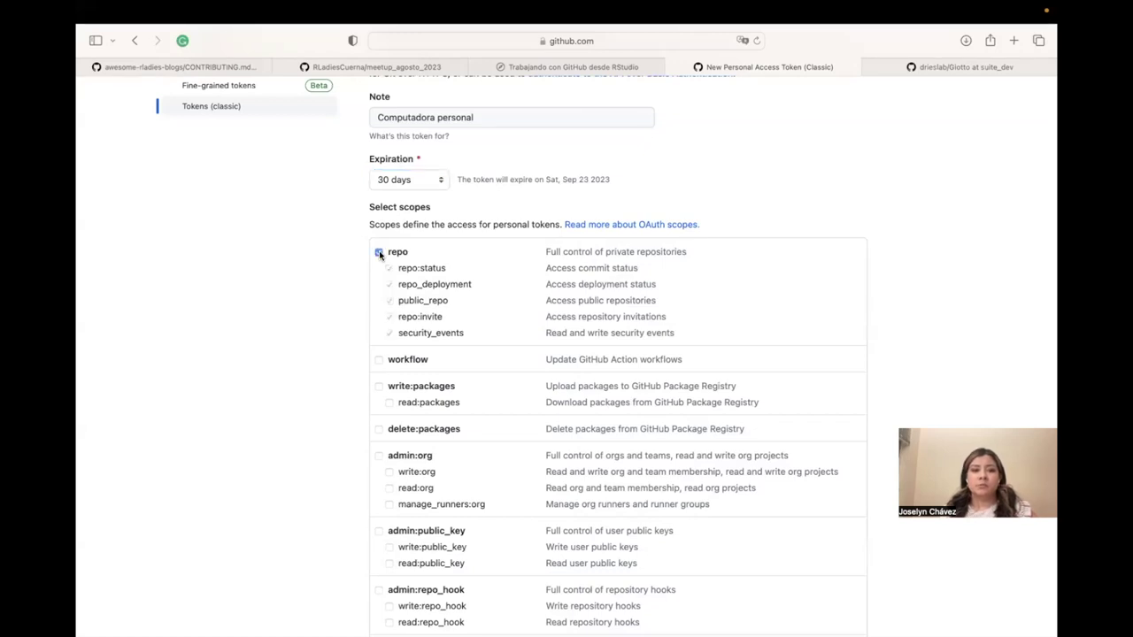
left_click(379, 386)
scroll(325, 480, "down", 3)
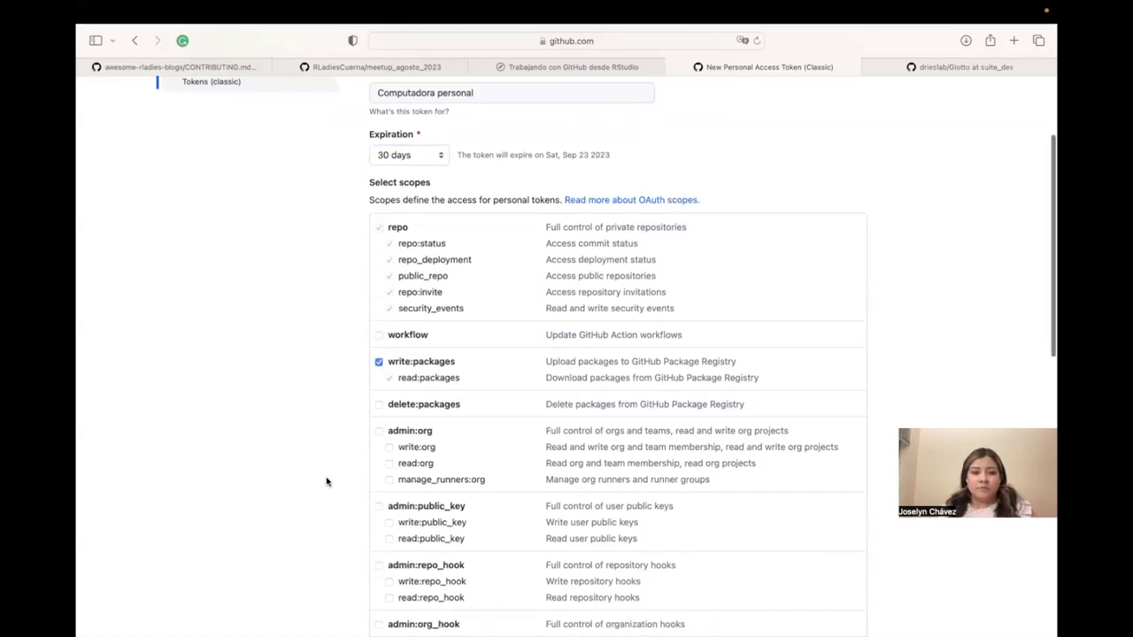
left_click(379, 314)
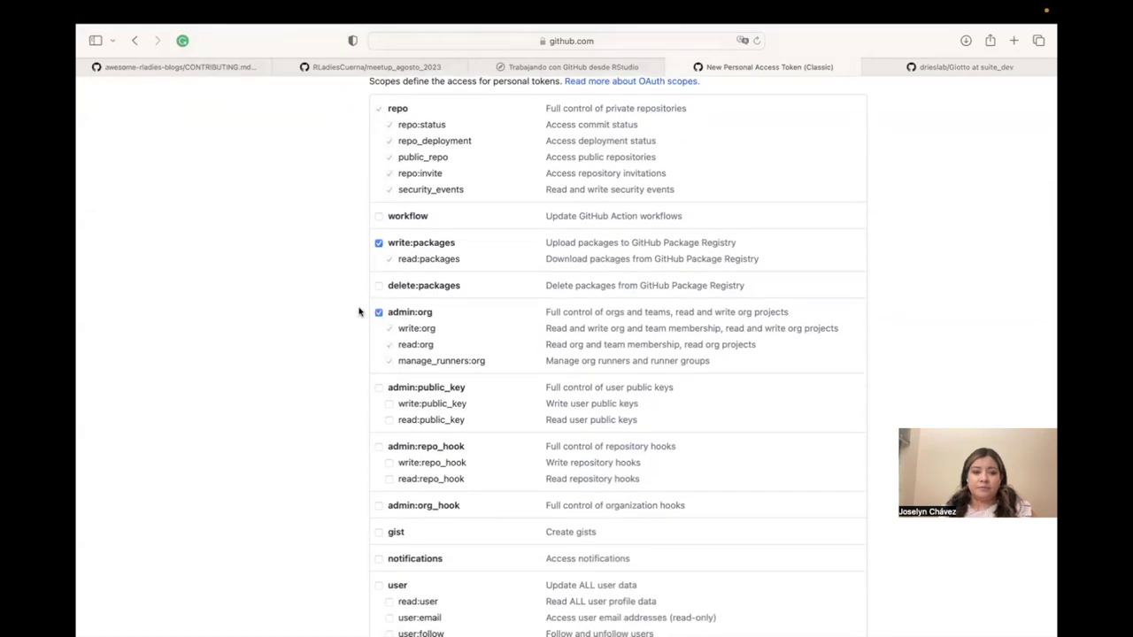
- Set the token's expiration to the custom date 08/26/2023 and generate the token
scroll(354, 307, "up", 1)
scroll(345, 304, "up", 2)
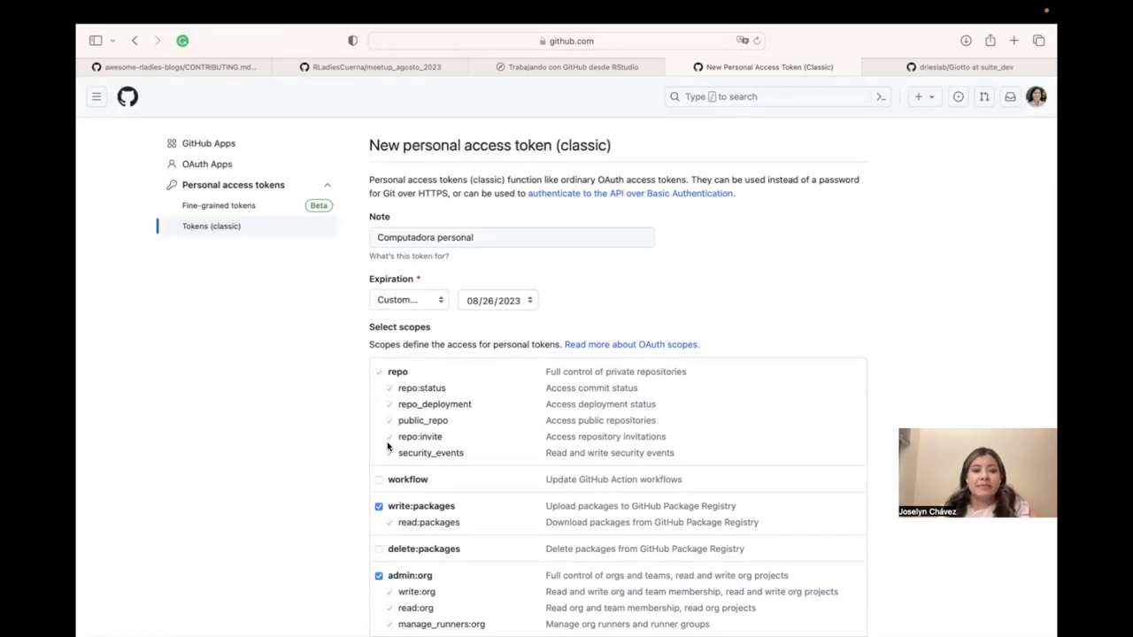
scroll(337, 415, "down", 10)
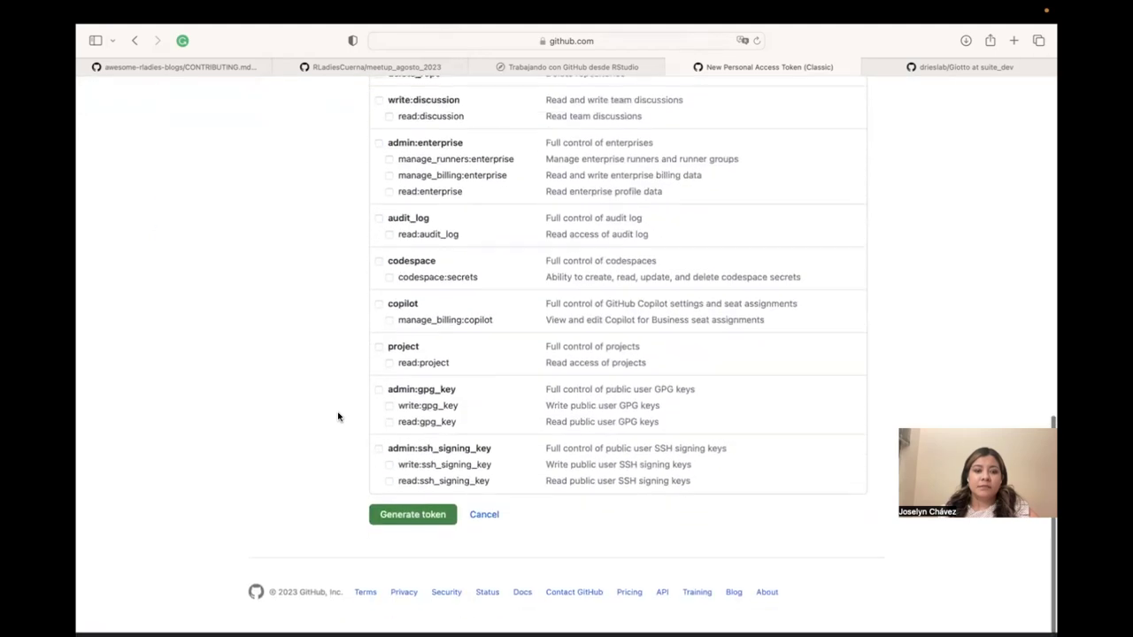
left_click(407, 520)
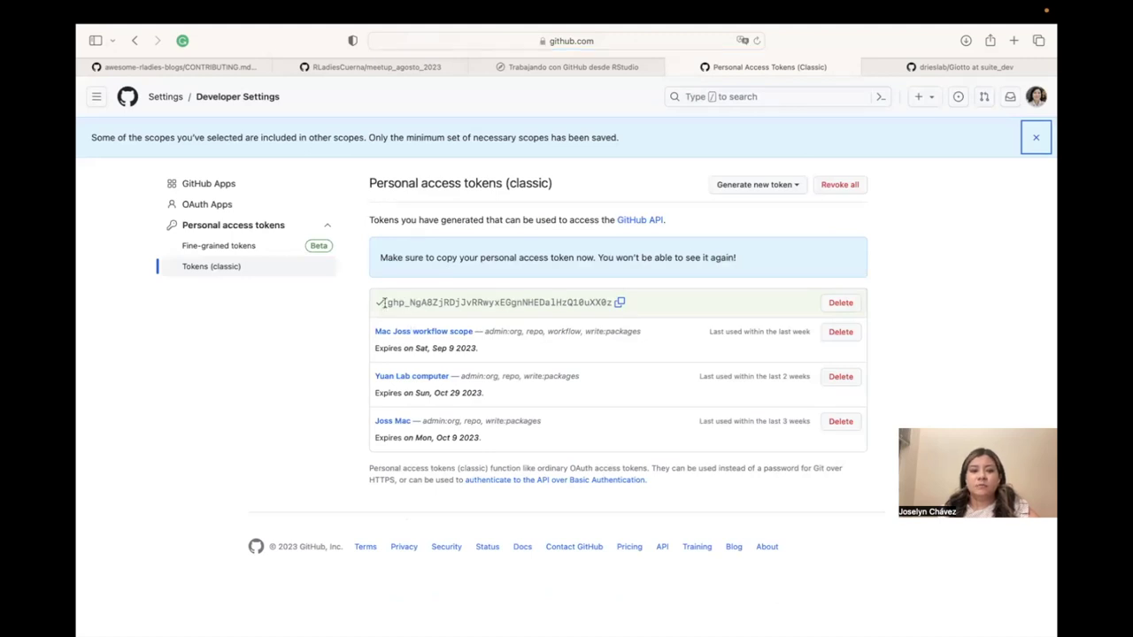
- Copy the newly generated personal access token and switch to the R console in RStudio
left_click(618, 303)
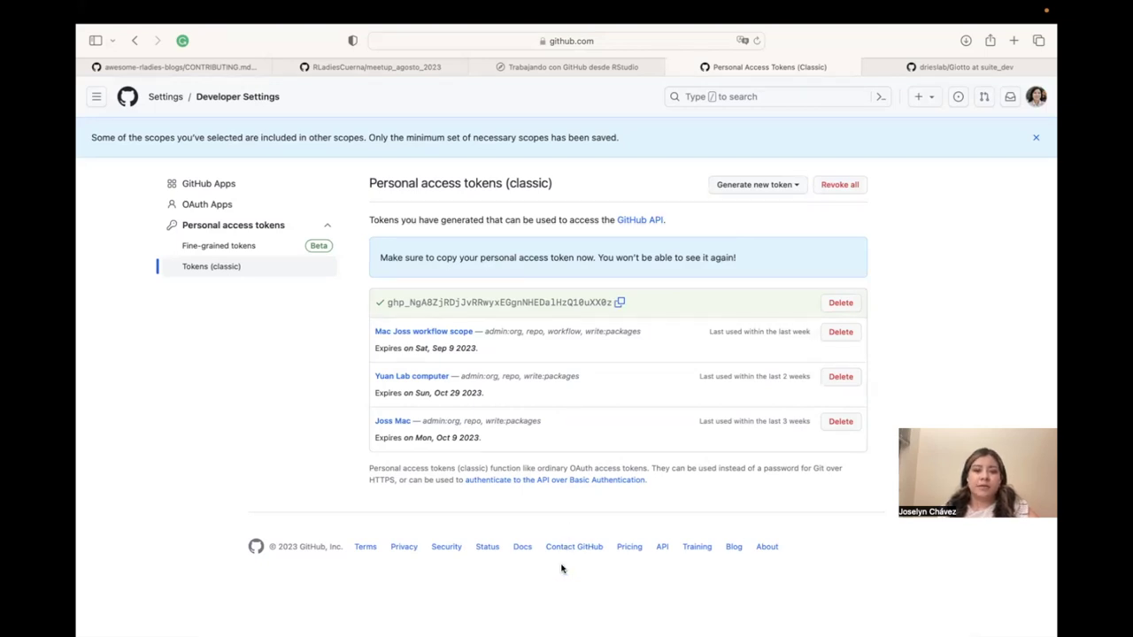
mouse_move(541, 623)
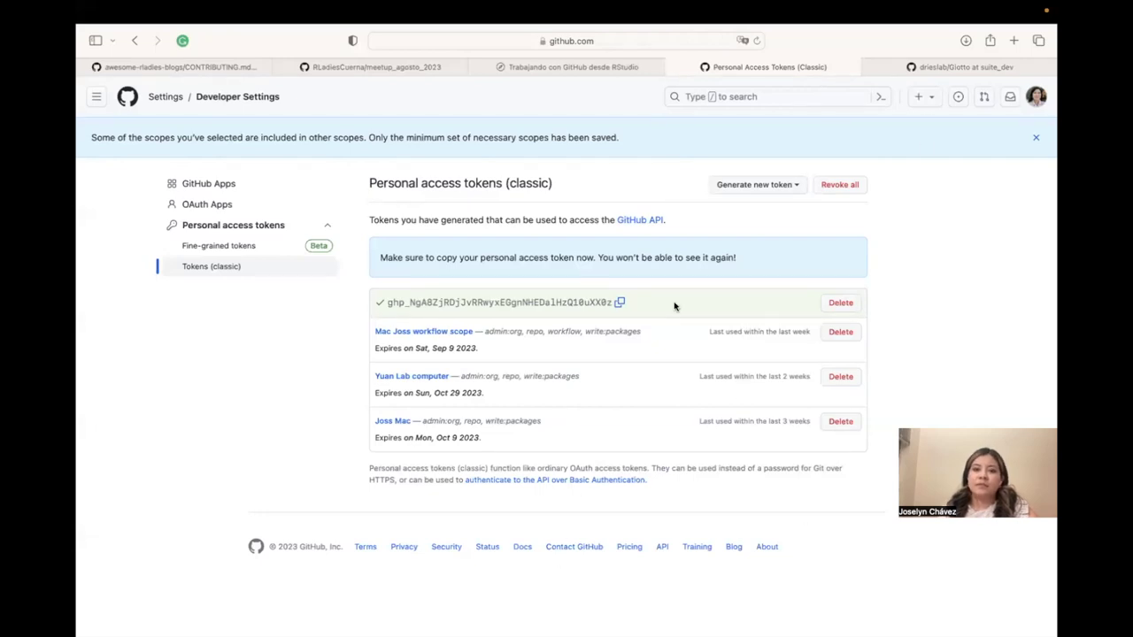
left_click(620, 303)
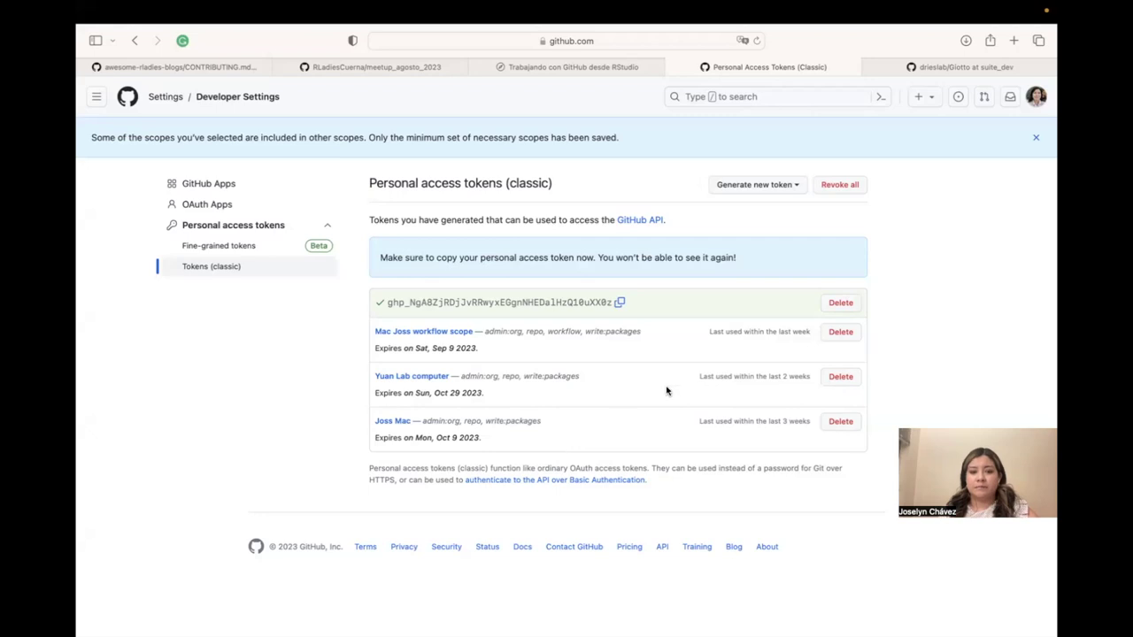
left_click(619, 302)
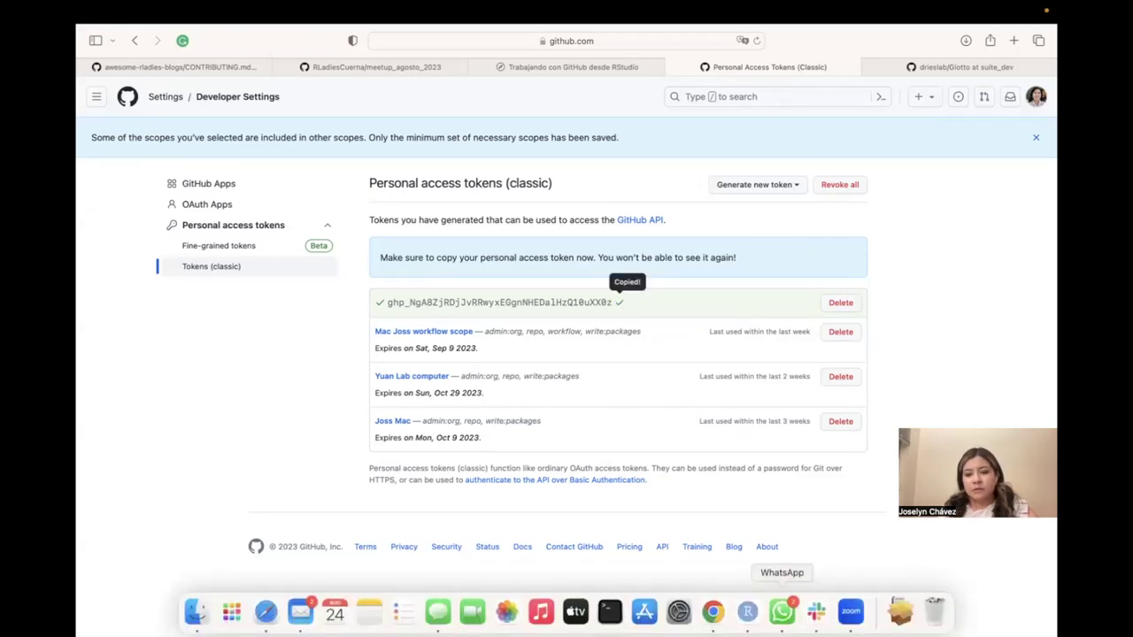
left_click(748, 613)
left_click(196, 106)
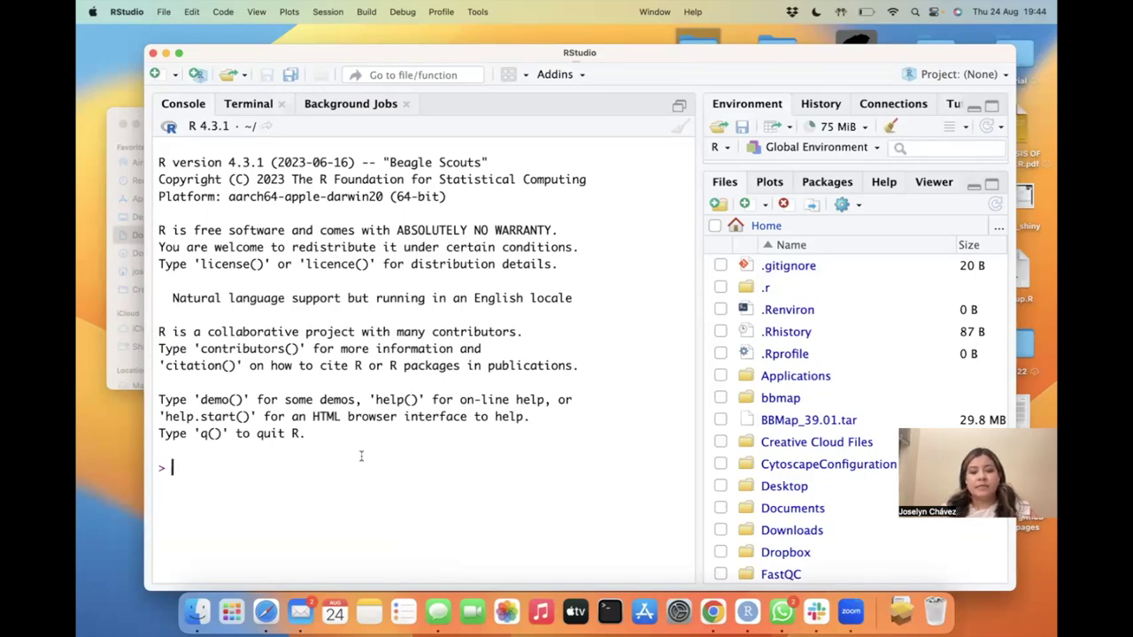
type("gitcreds::")
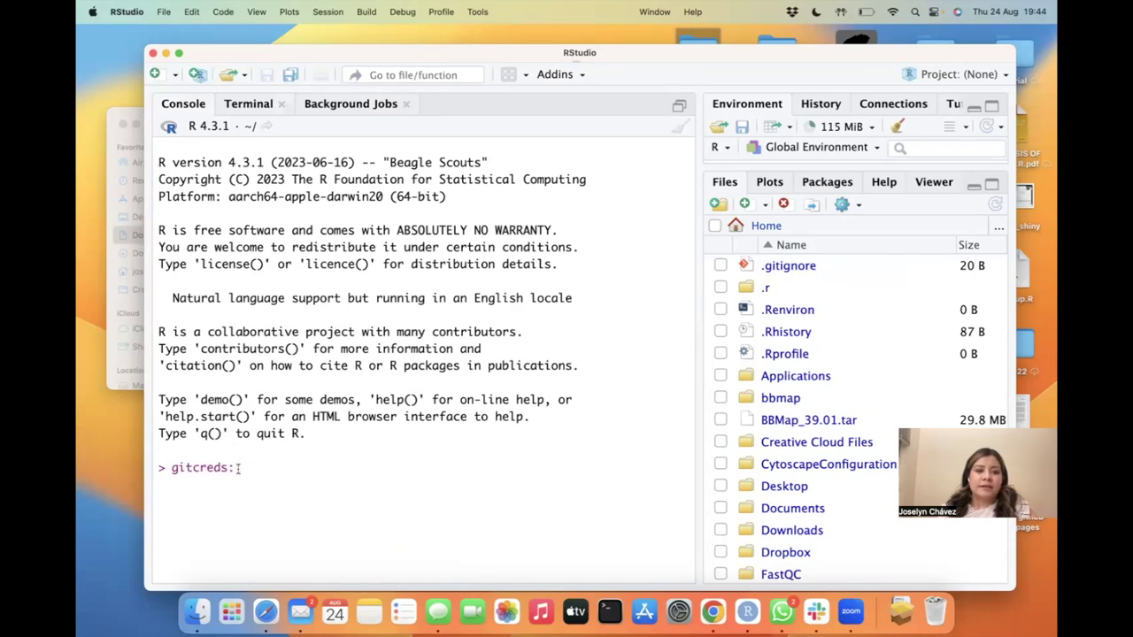
key("alt+shift+Left")
key("alt+shift+Left")
- Load the gitcreds package by running library(gitcreds) in the console
type("li")
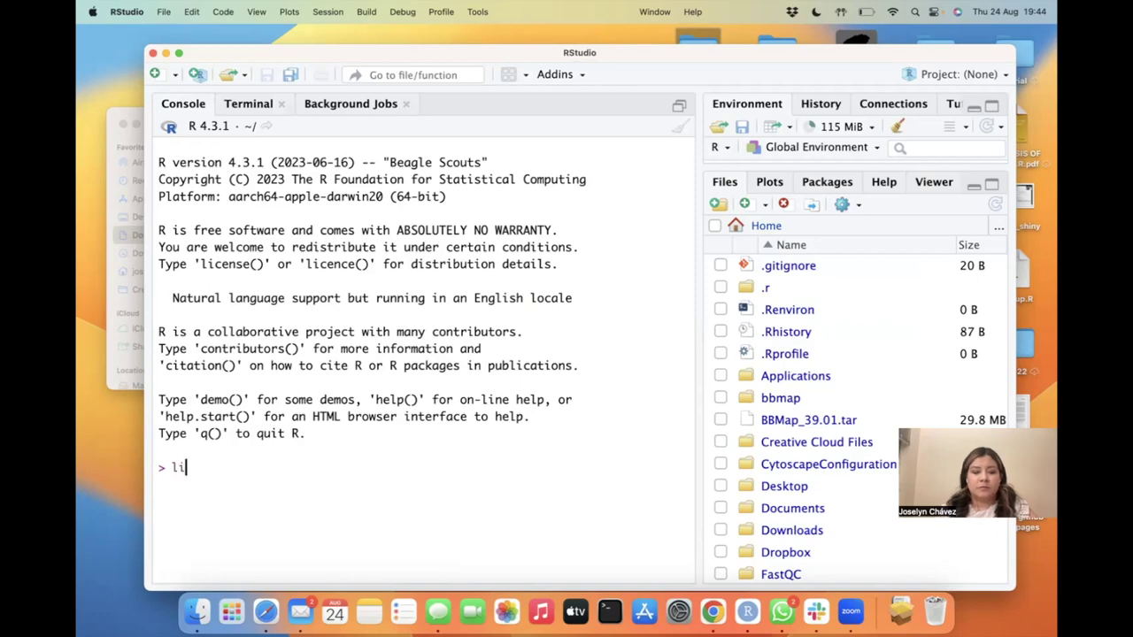
type("brary(gitc")
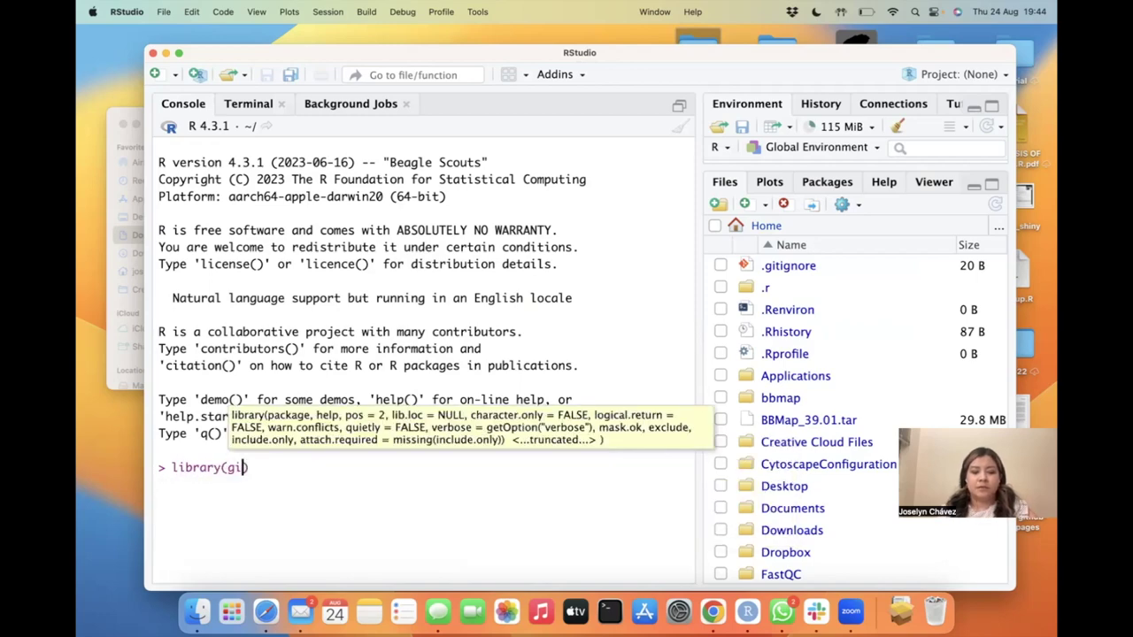
key("Tab")
key("Return")
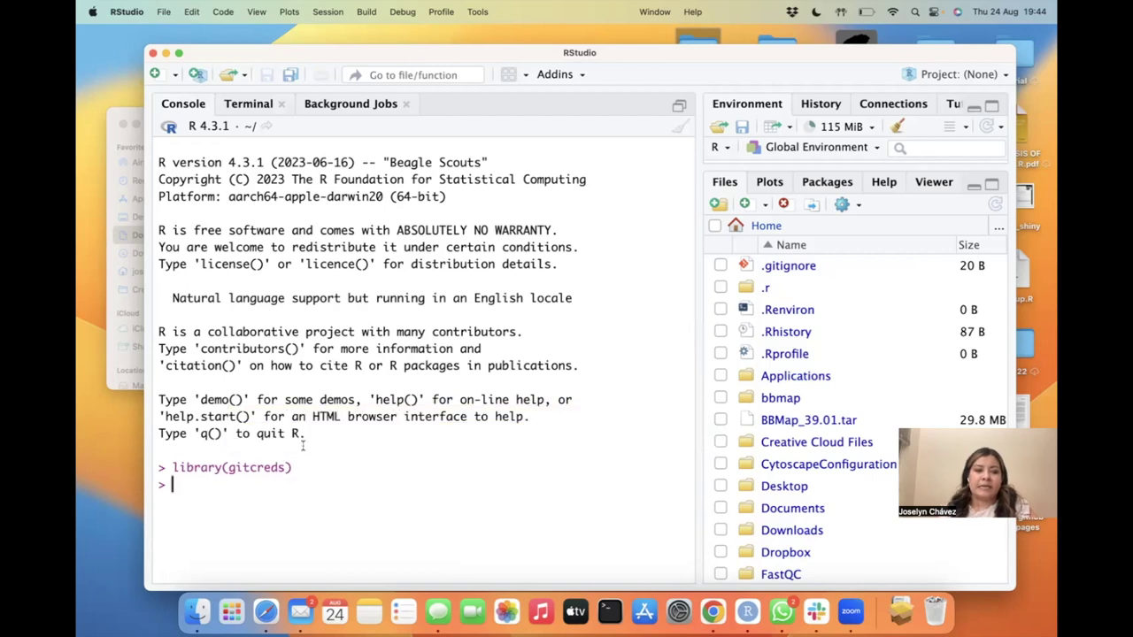
double_click(260, 469)
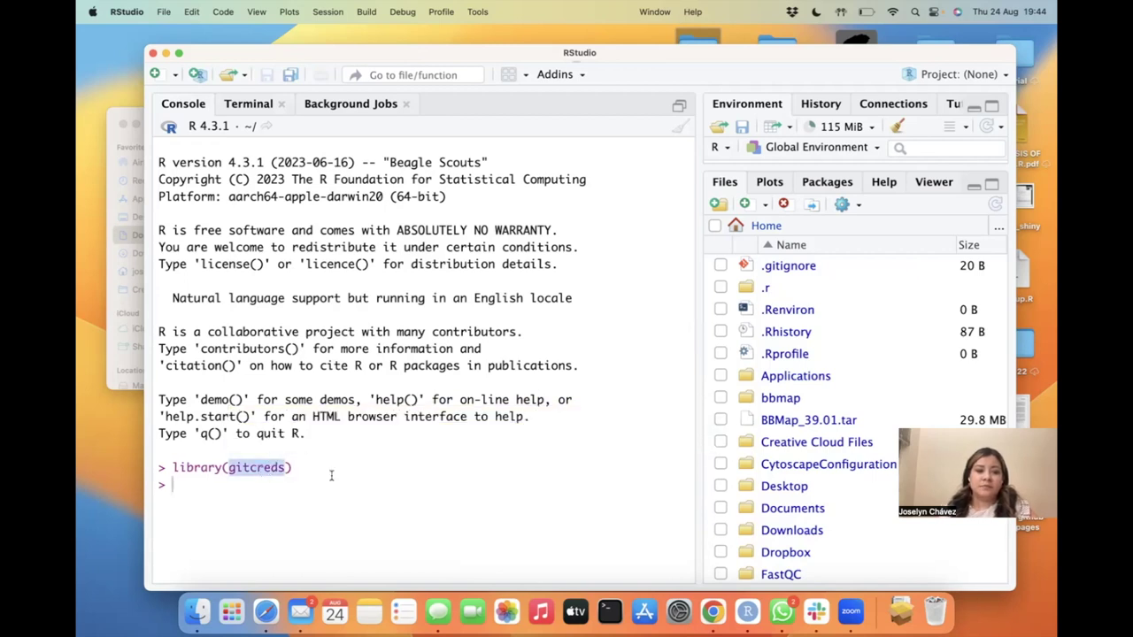
left_click(245, 484)
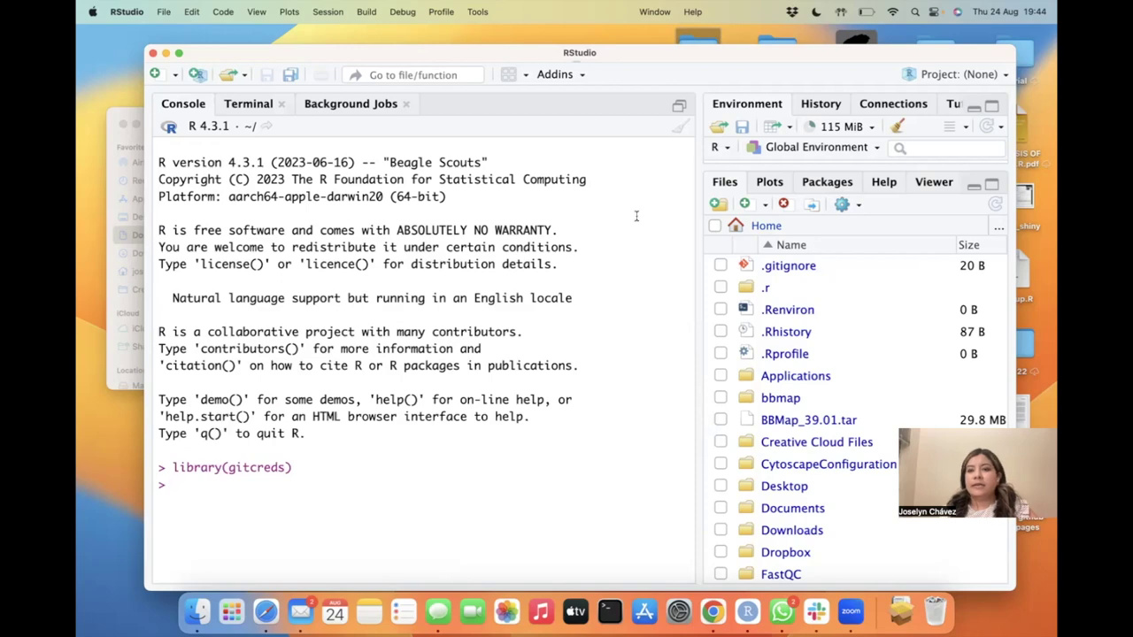
left_click(825, 184)
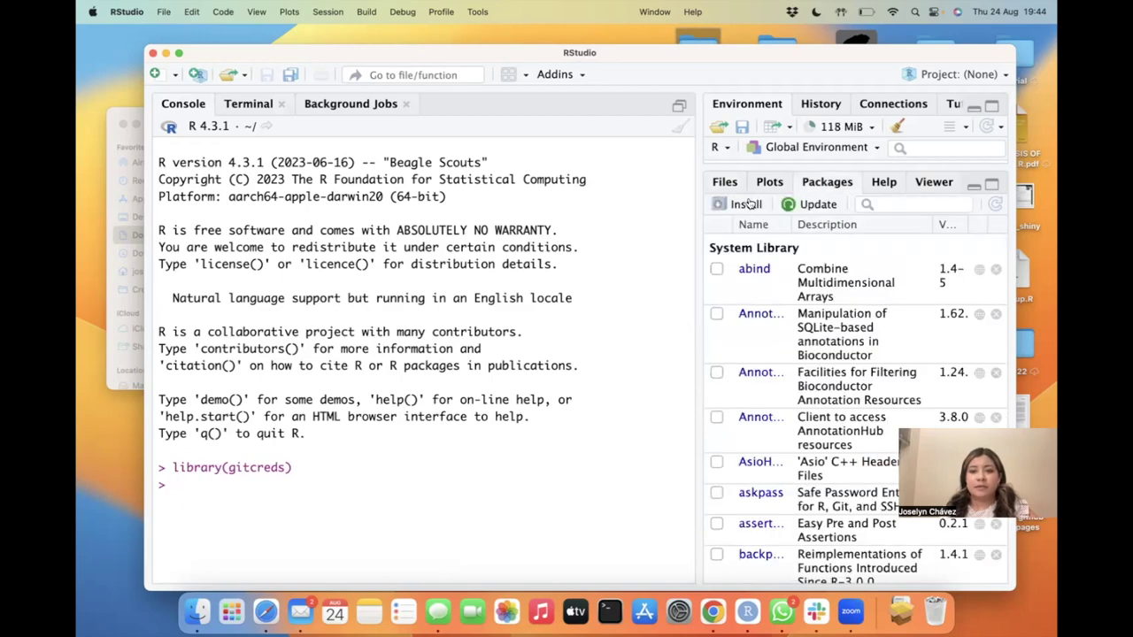
left_click(746, 204)
type("gitc")
key("Return")
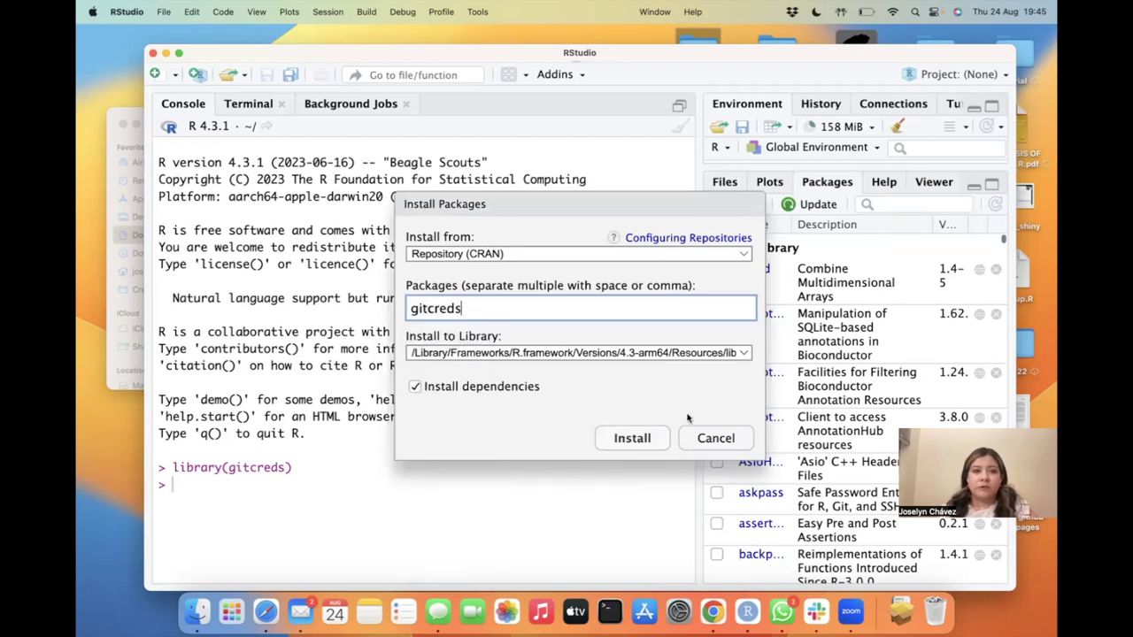
left_click(700, 445)
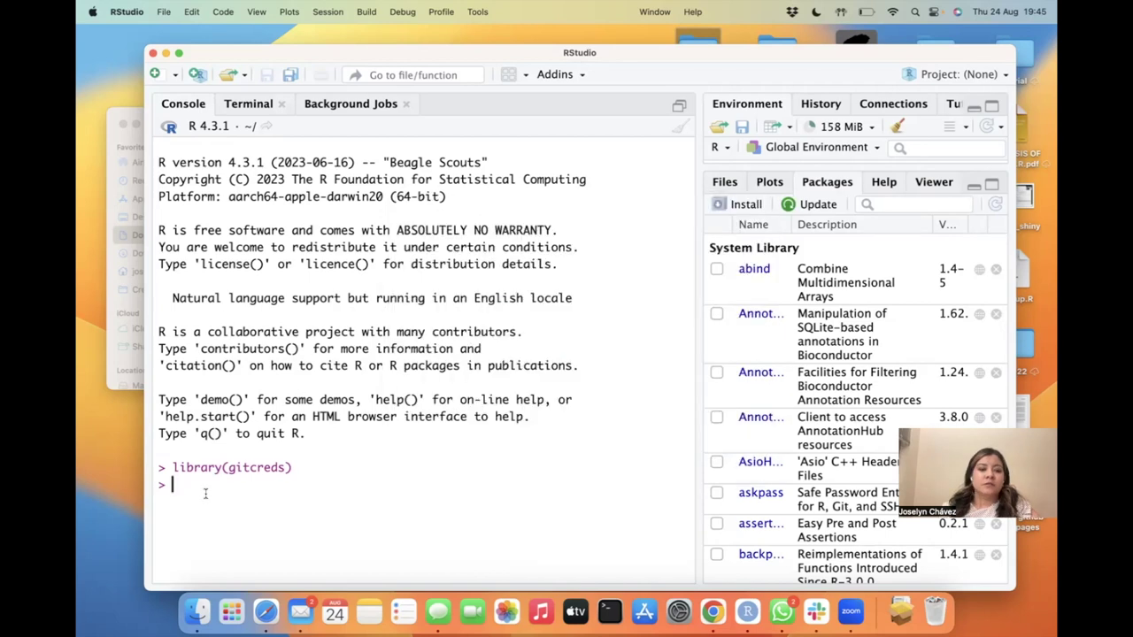
- Run gitcreds_set() in the console and choose option 2 to replace the stored GitHub credentials
double_click(270, 469)
left_click(239, 485)
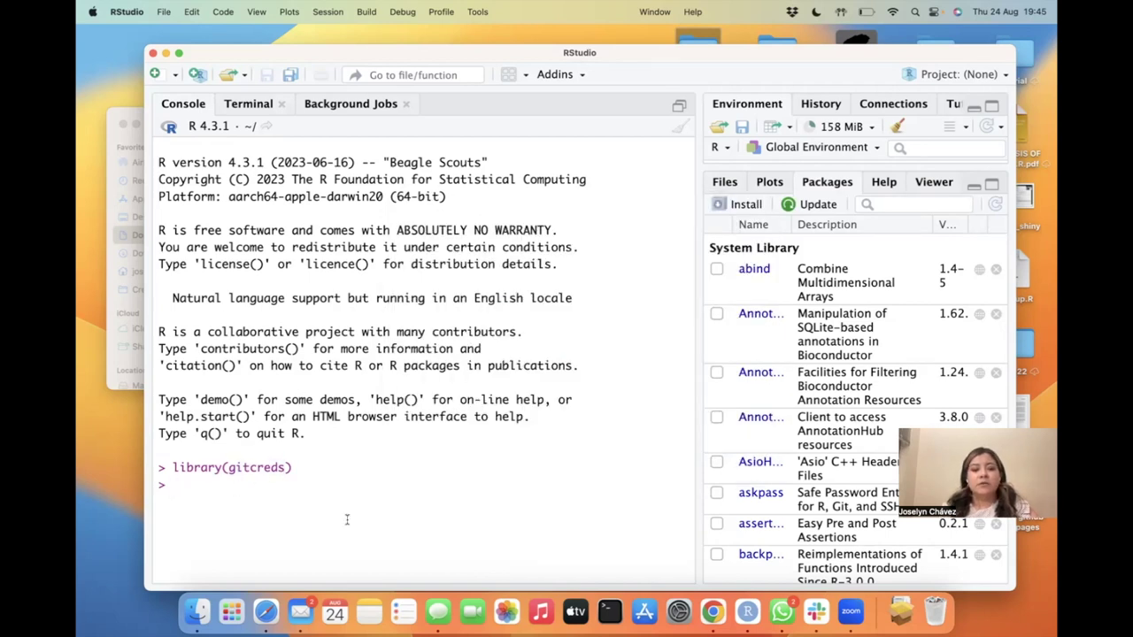
type("gi")
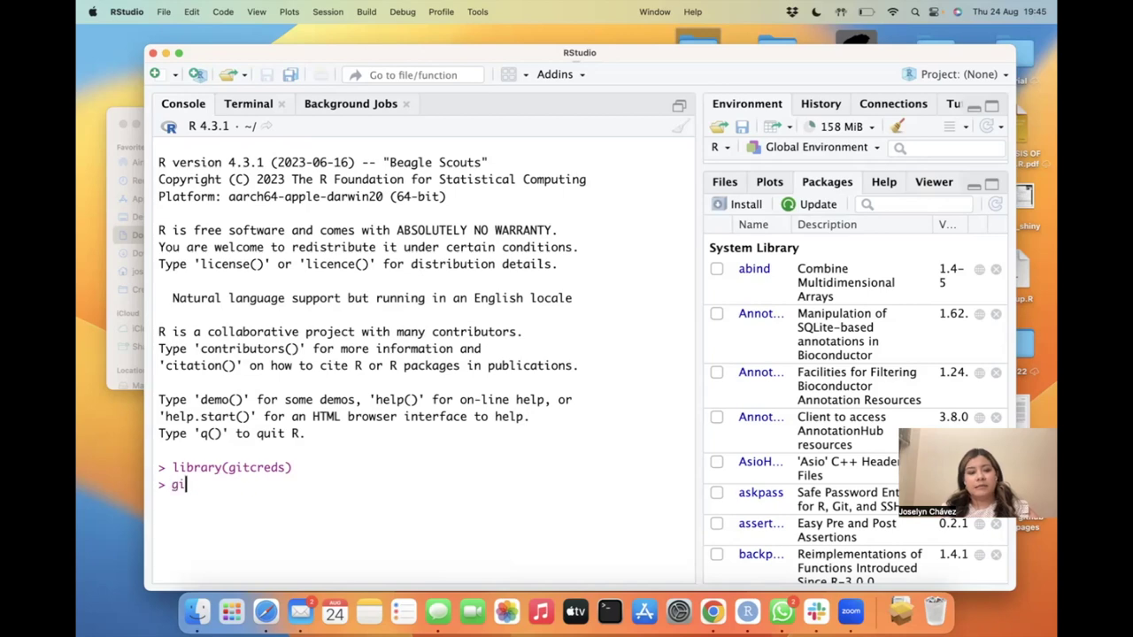
type("tcre")
type("ds_set")
key("Tab")
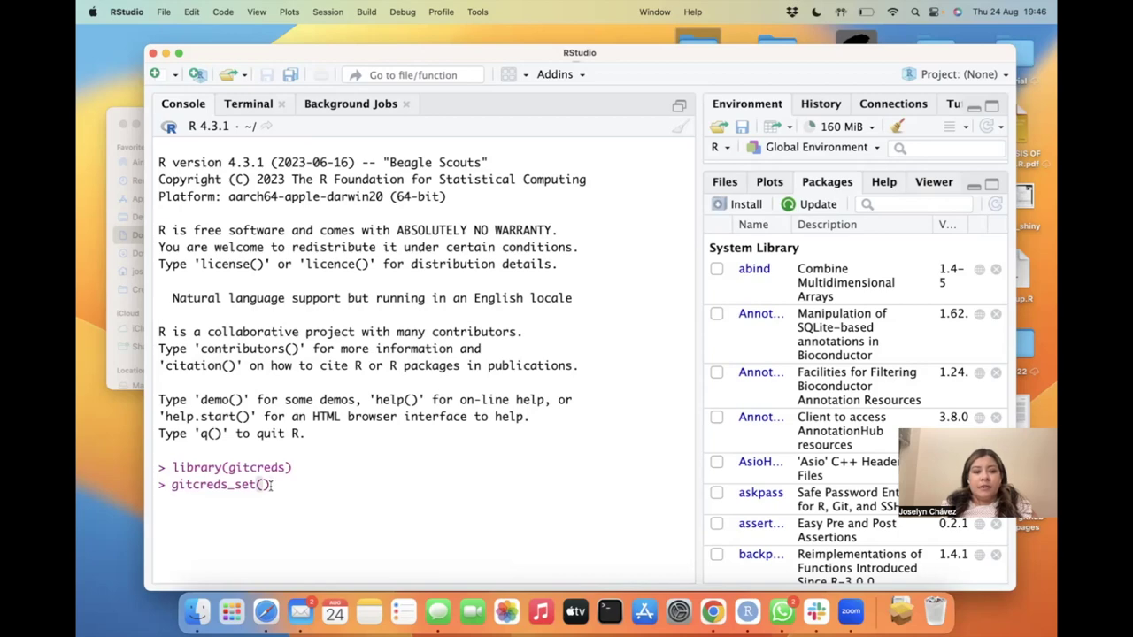
key("Return")
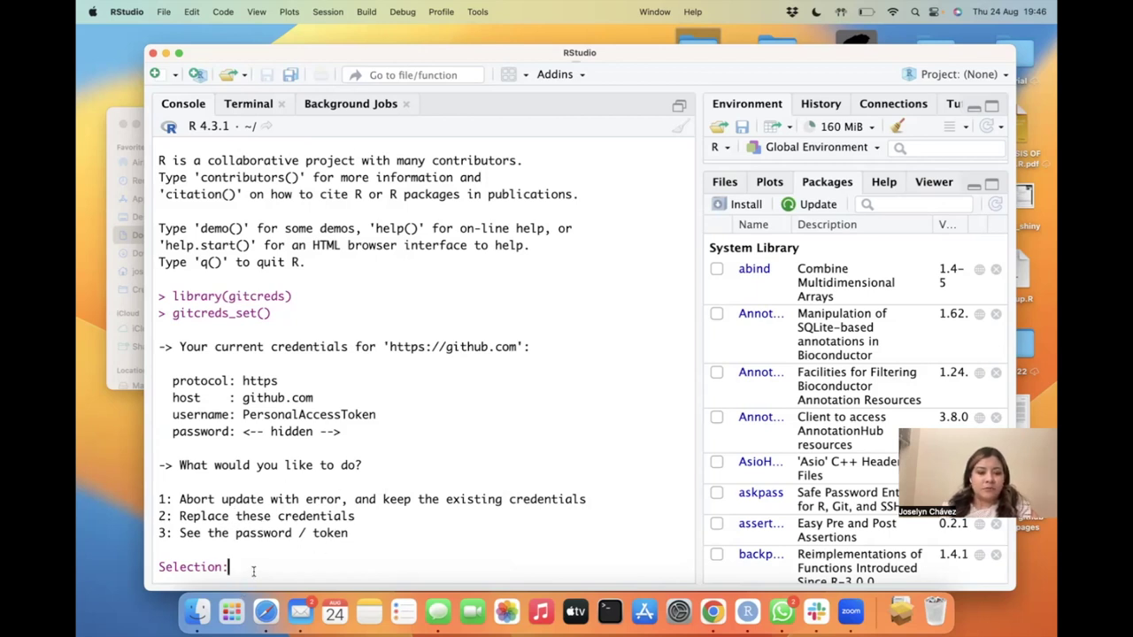
type("2")
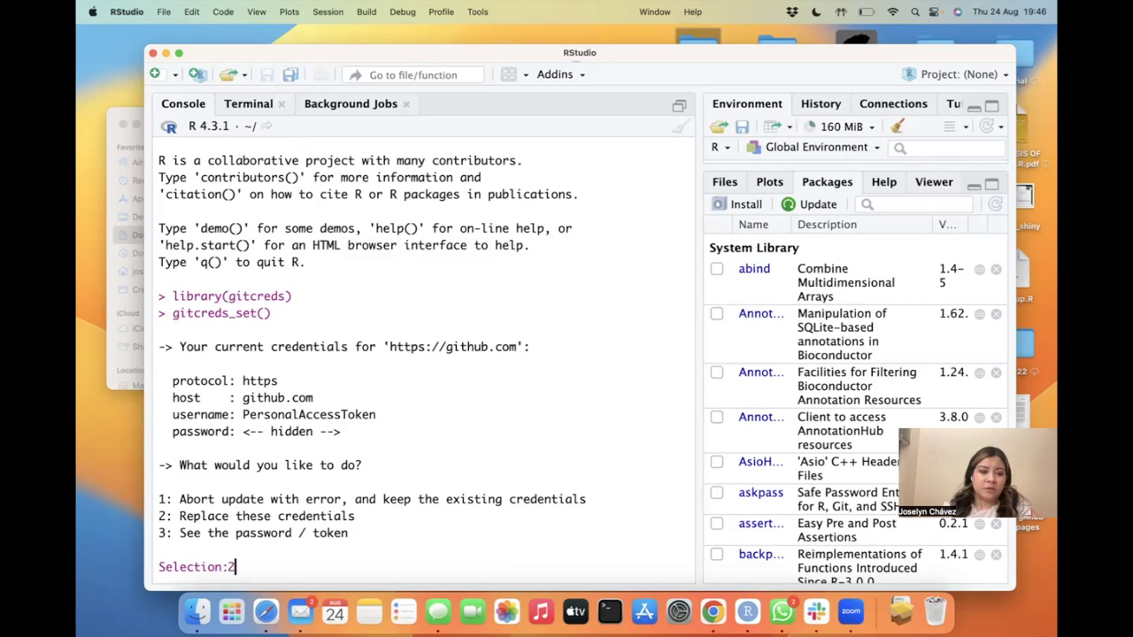
key("Return")
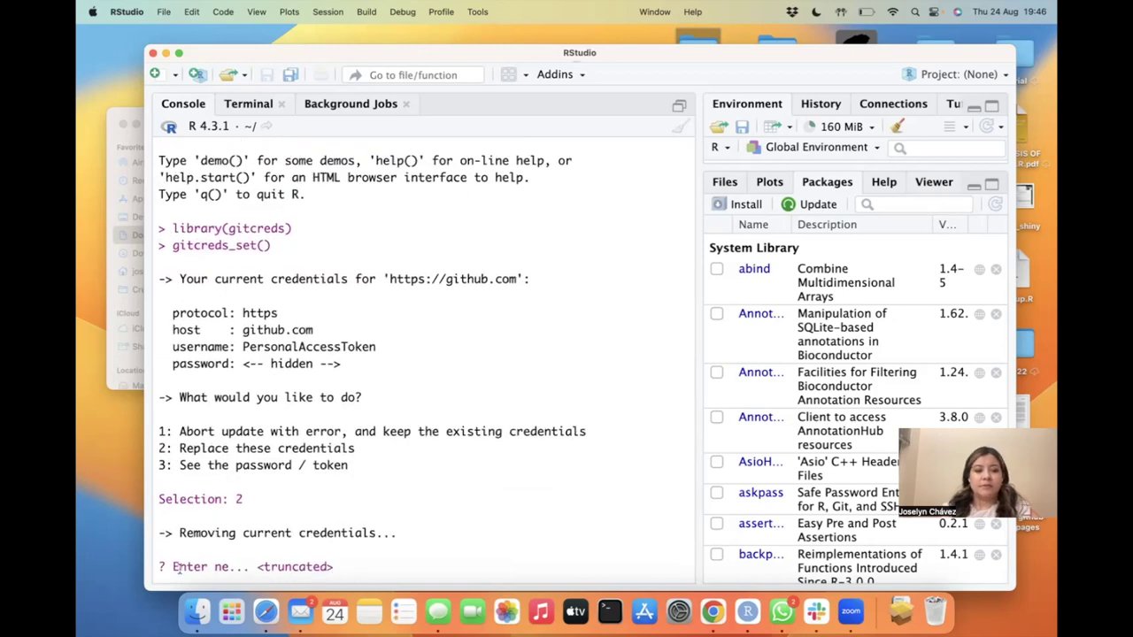